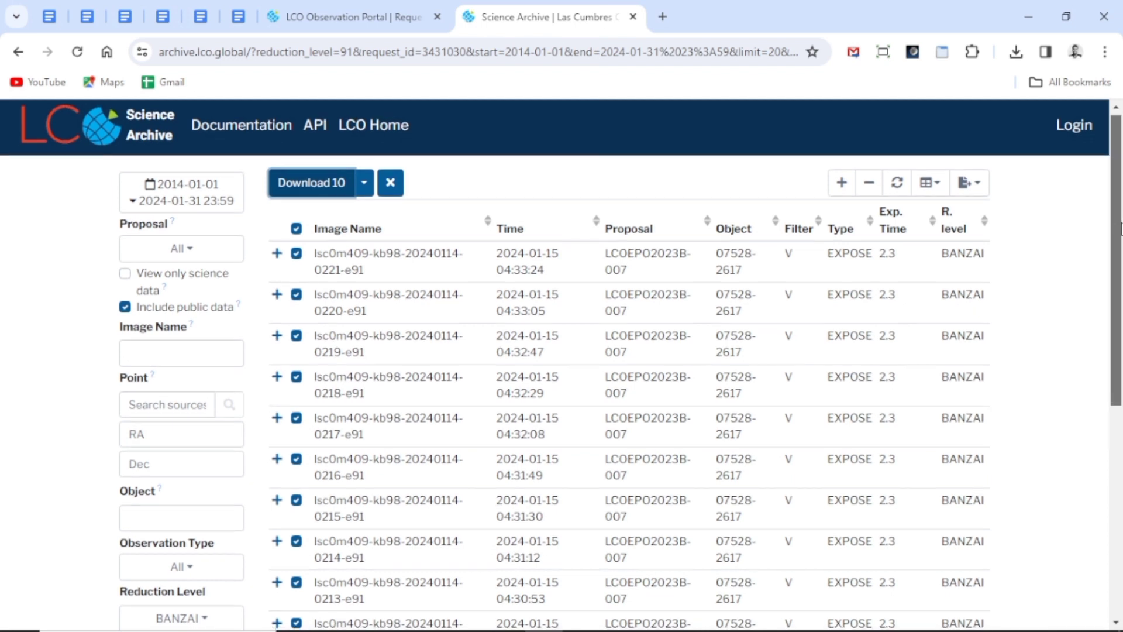
pyautogui.scroll(-3, 1119, 226)
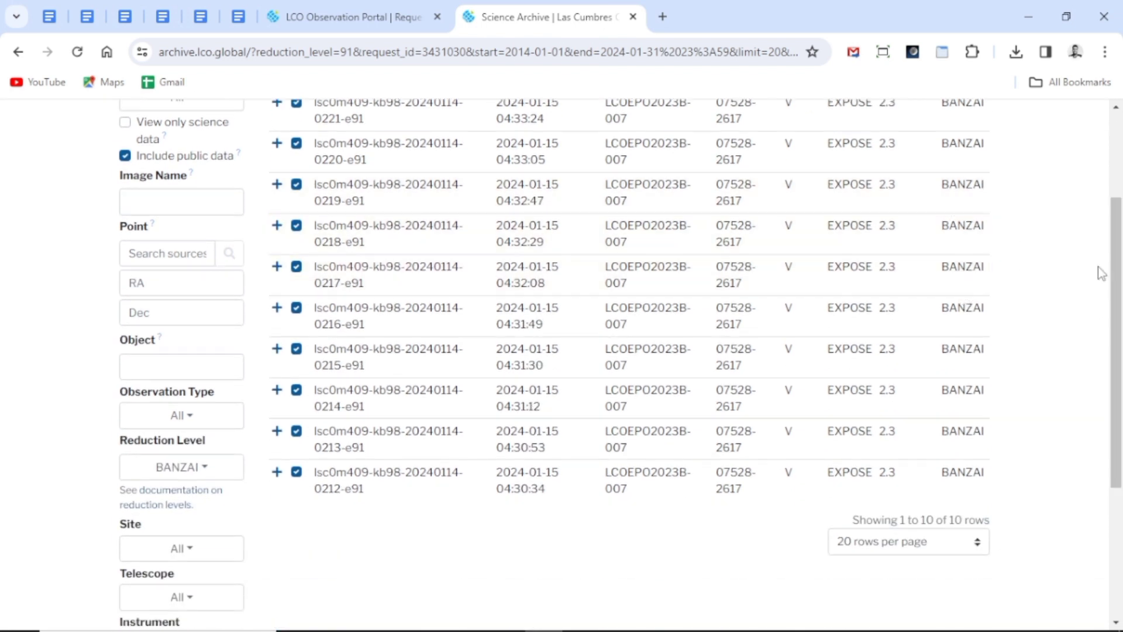
pyautogui.moveTo(1116, 275); pyautogui.dragTo(1118, 201)
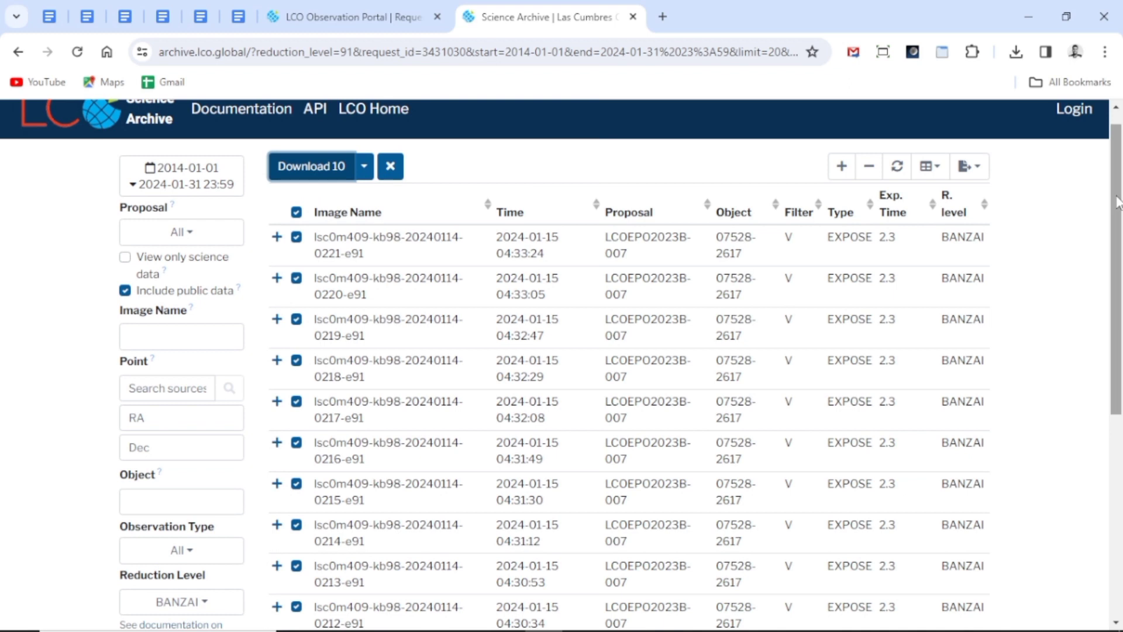
pyautogui.click(1024, 24)
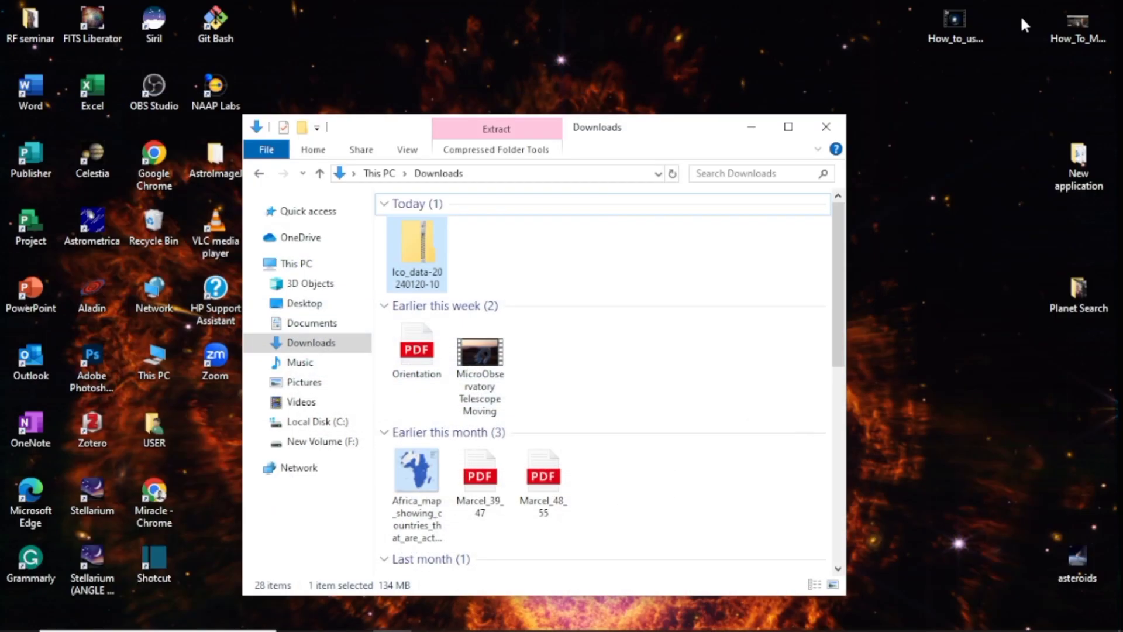
pyautogui.rightClick(431, 251)
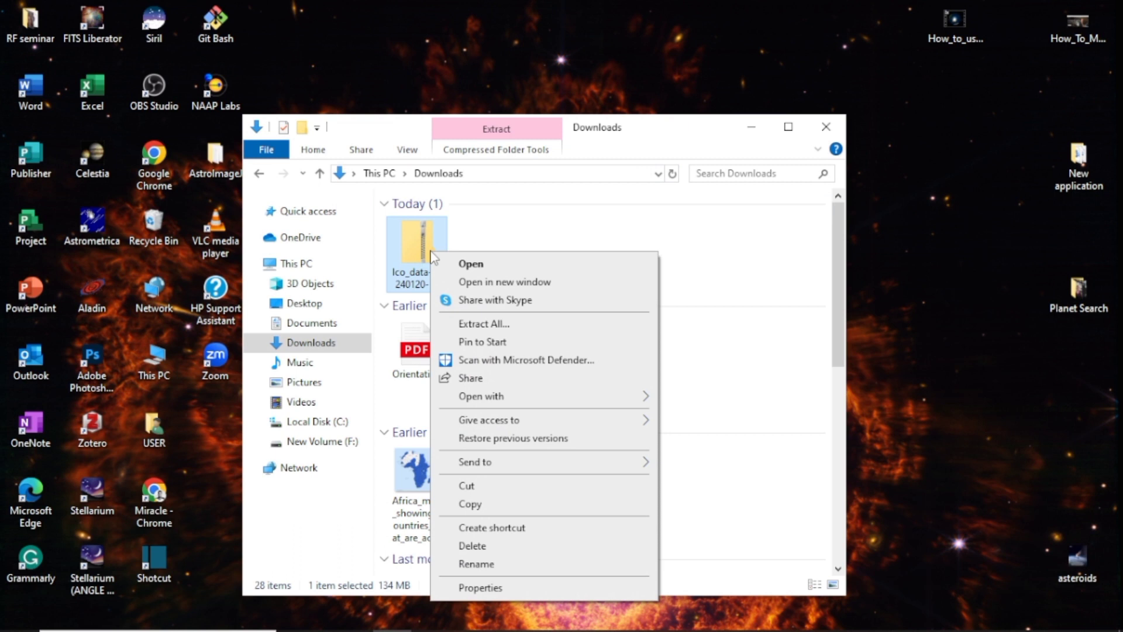
pyautogui.click(474, 324)
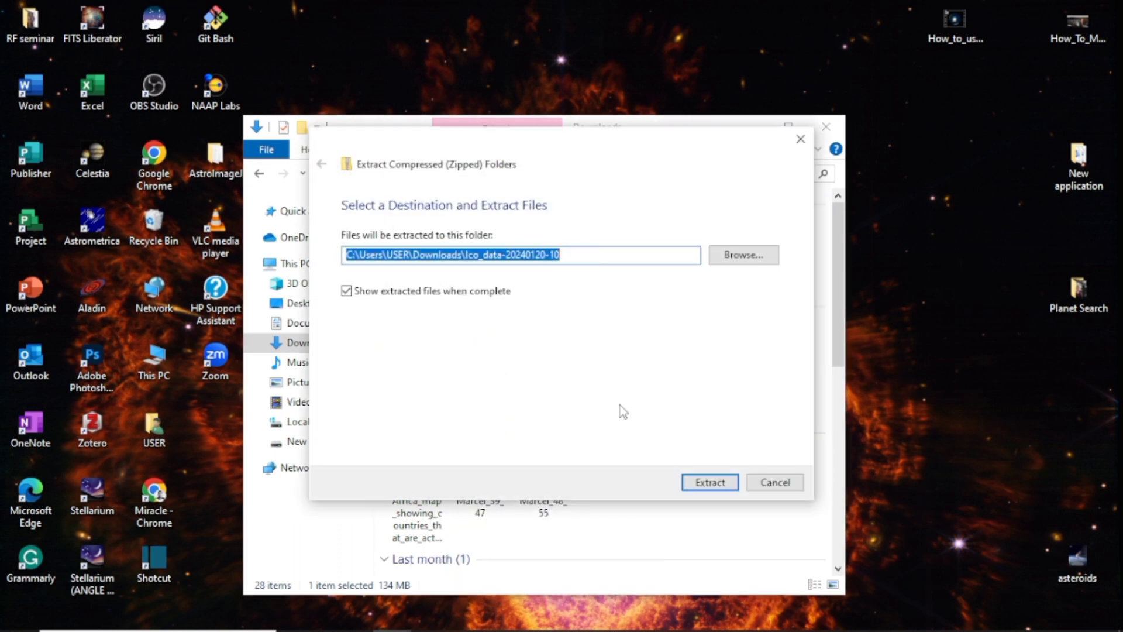
pyautogui.click(706, 481)
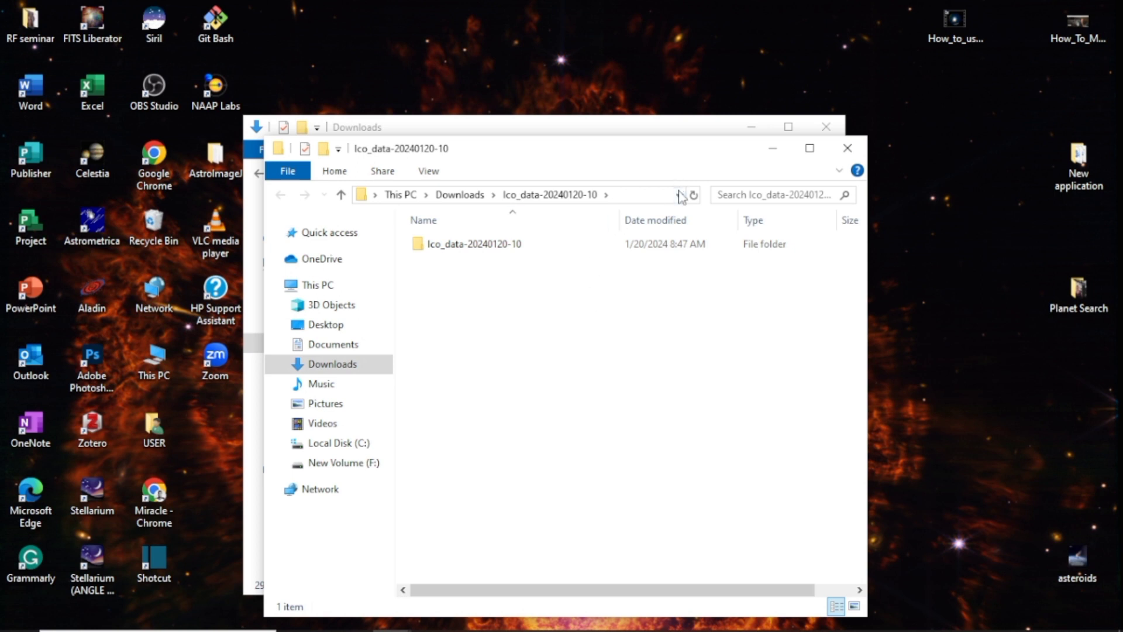
pyautogui.click(847, 148)
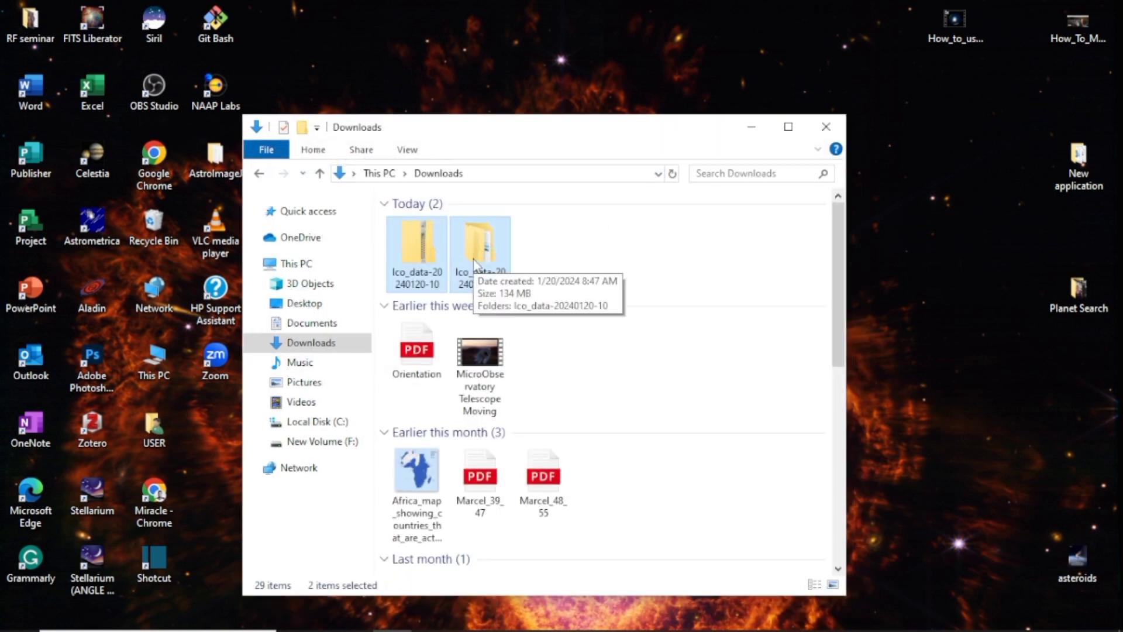
pyautogui.scroll(-3, 475, 264)
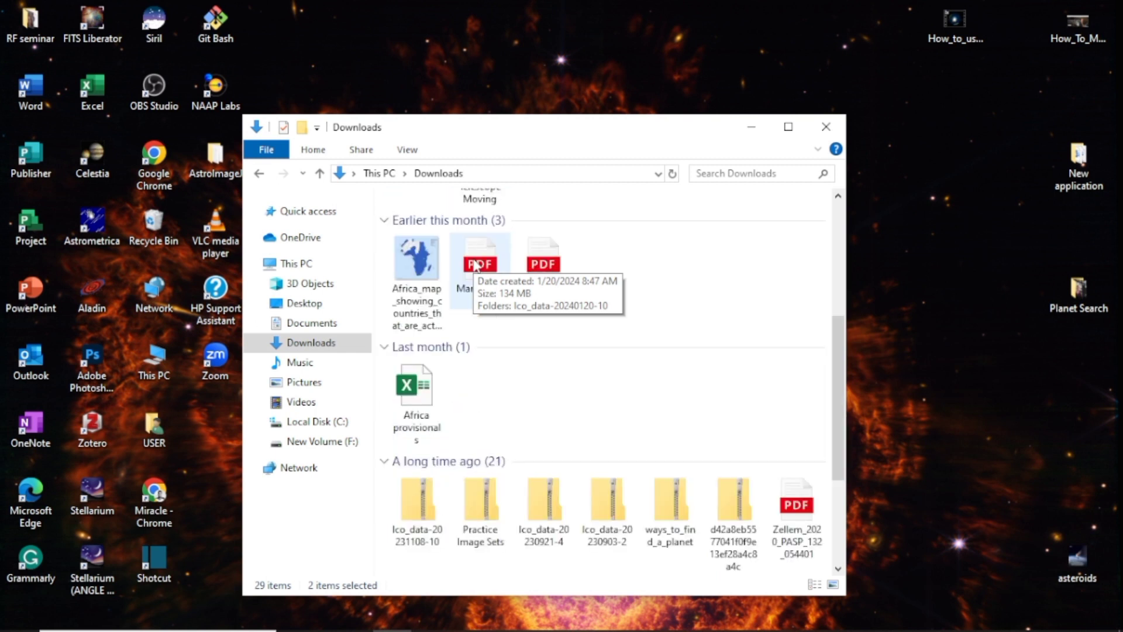
pyautogui.moveTo(834, 356); pyautogui.dragTo(836, 220)
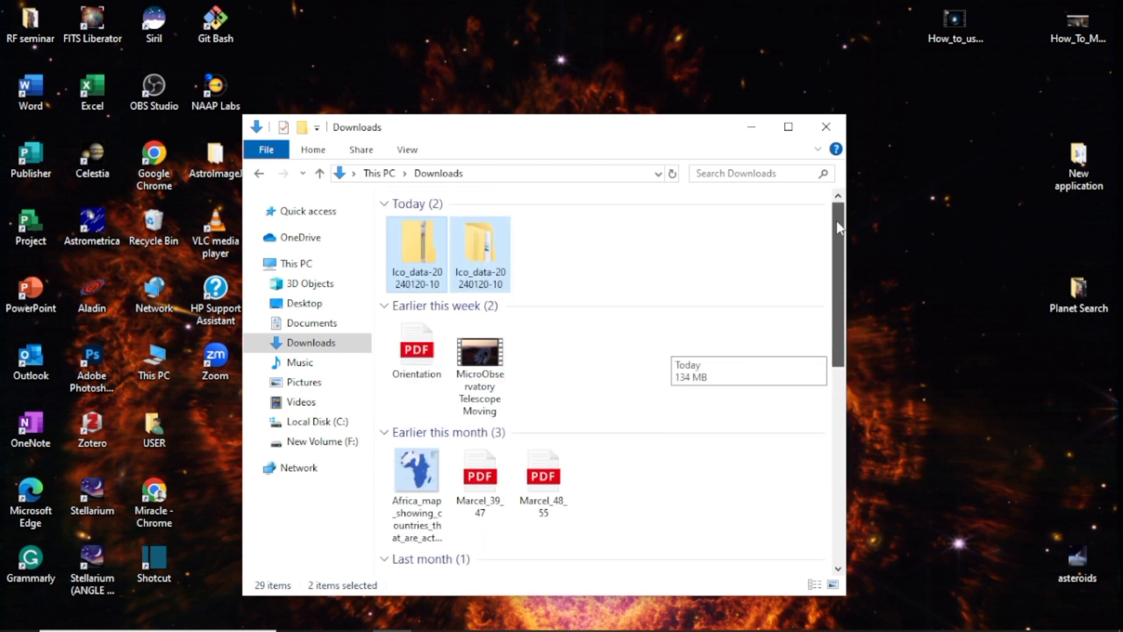
pyautogui.doubleClick(481, 261)
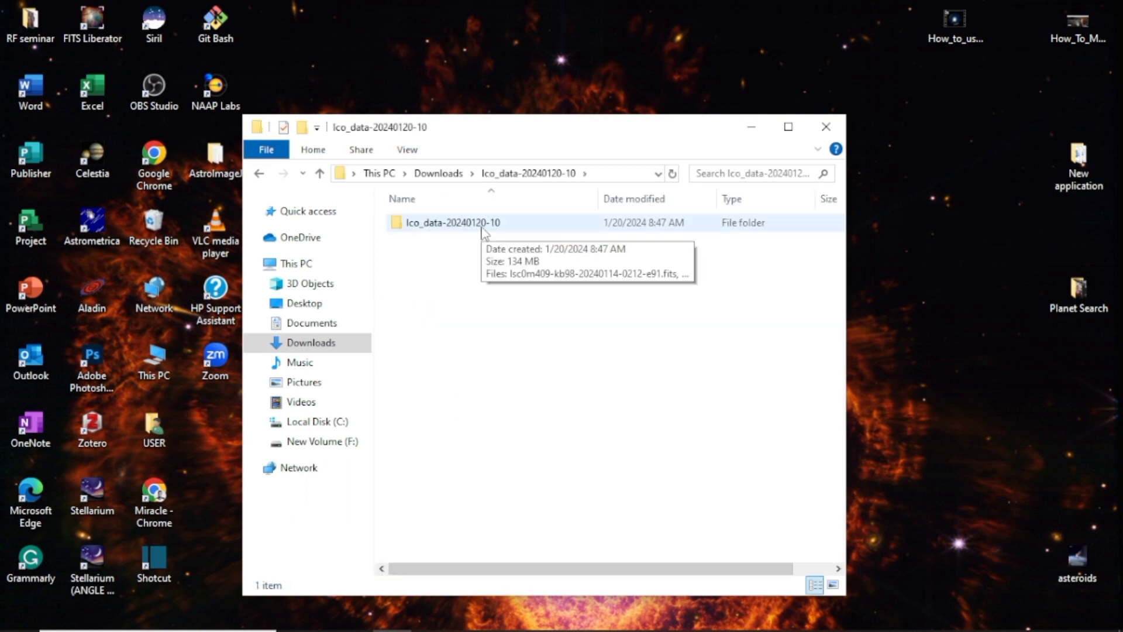
pyautogui.doubleClick(482, 230)
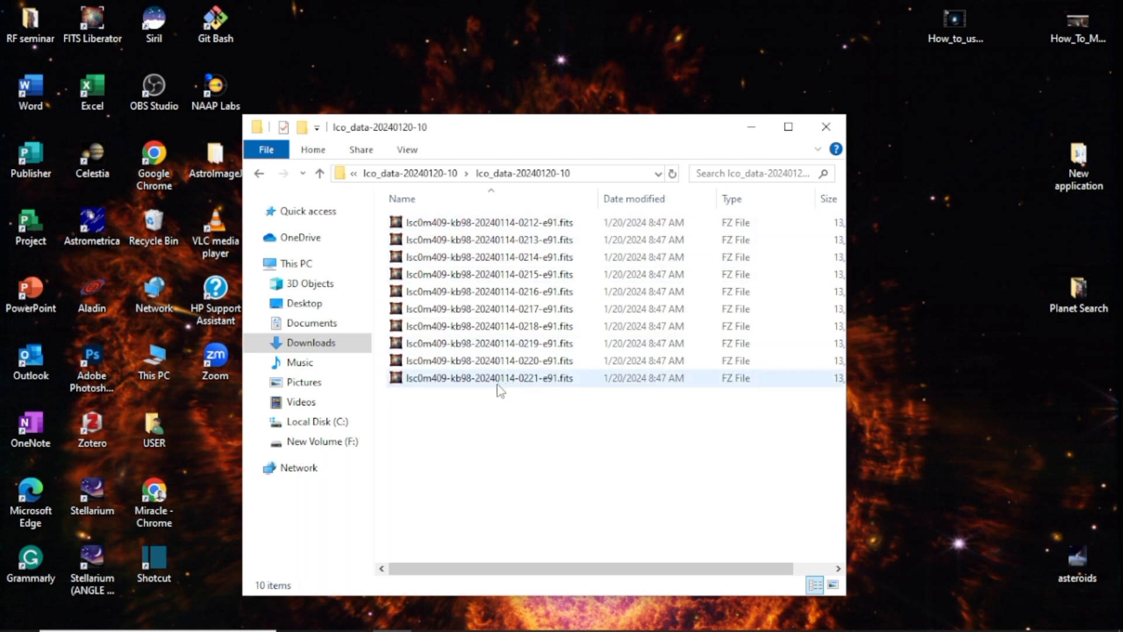
pyautogui.moveTo(574, 124); pyautogui.dragTo(732, 118)
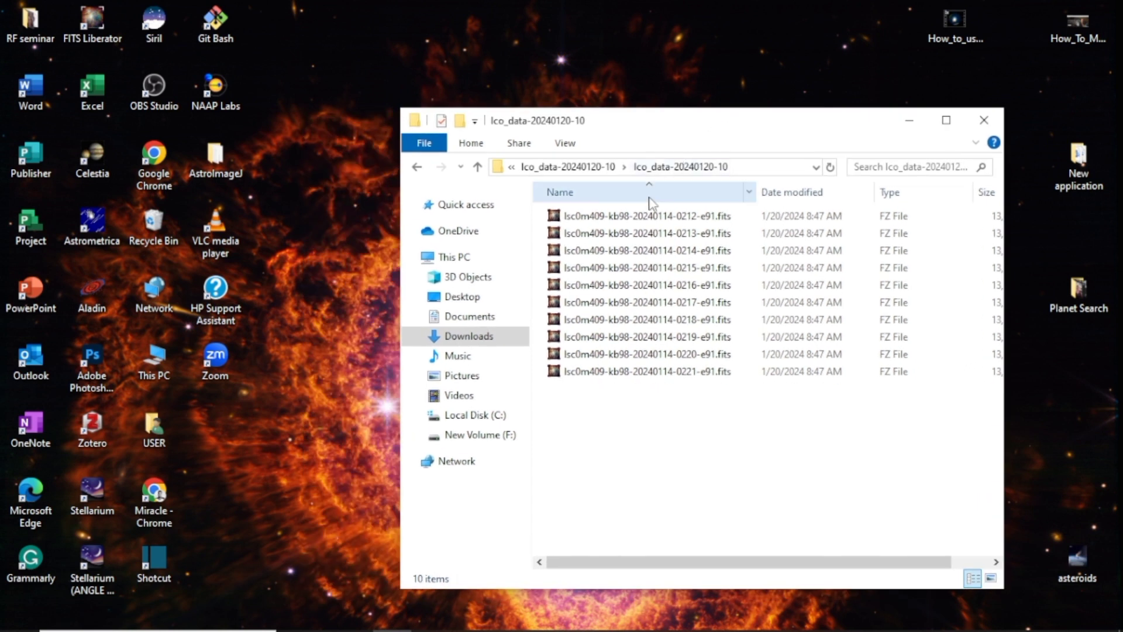
pyautogui.click(417, 167)
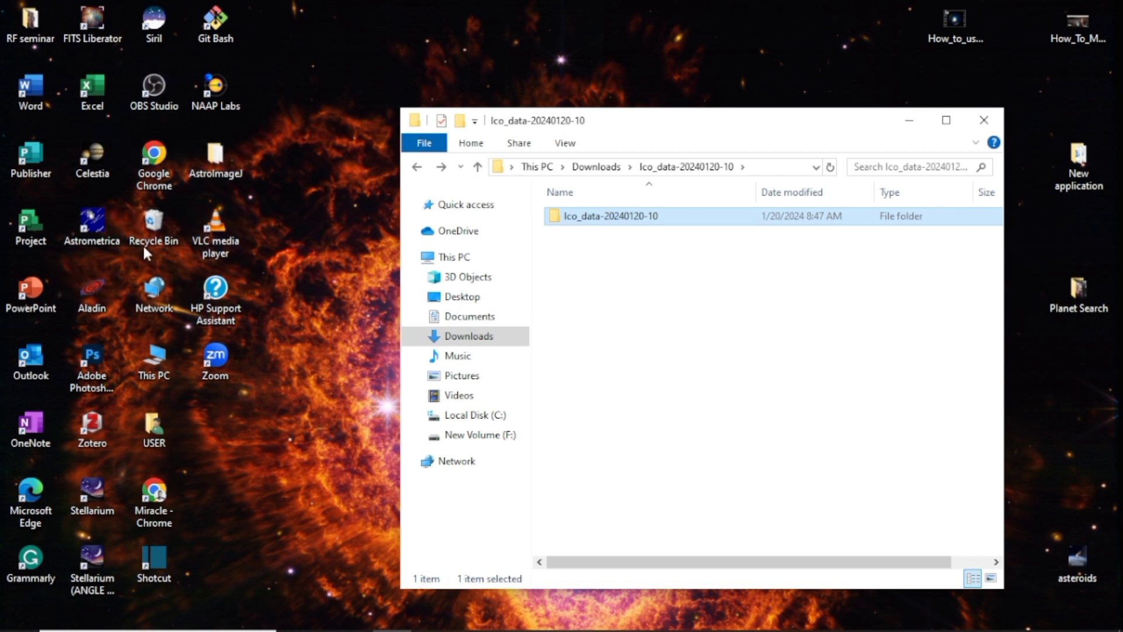
# Launch the AstroImageJ application from the AstroImageJ folder on the desktop and minimize that folder's window
pyautogui.doubleClick(223, 154)
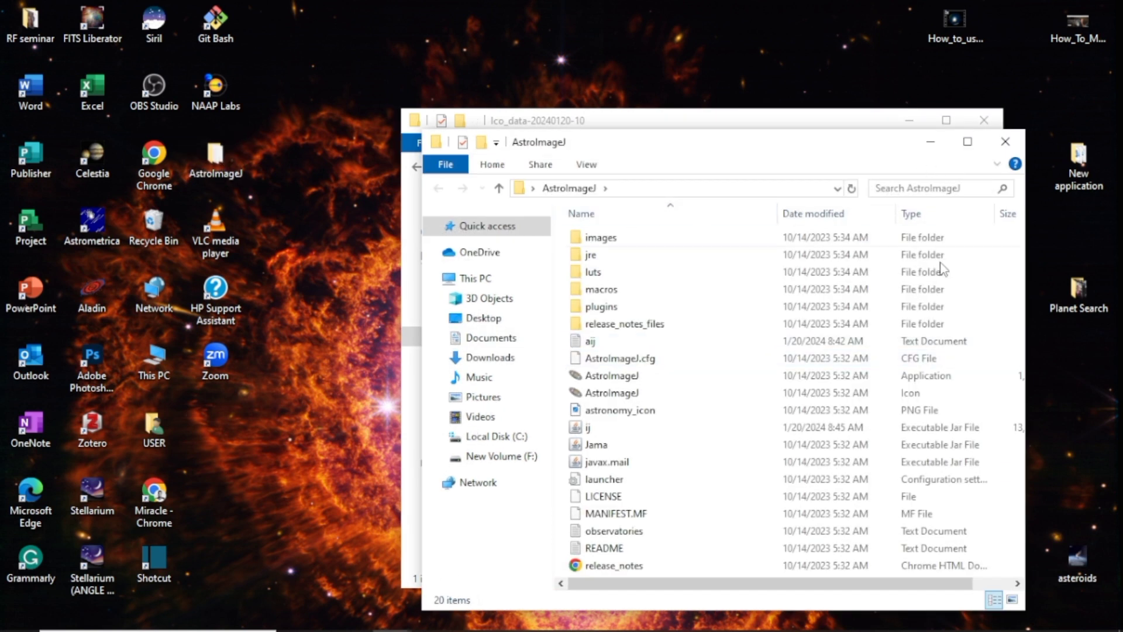
pyautogui.doubleClick(918, 375)
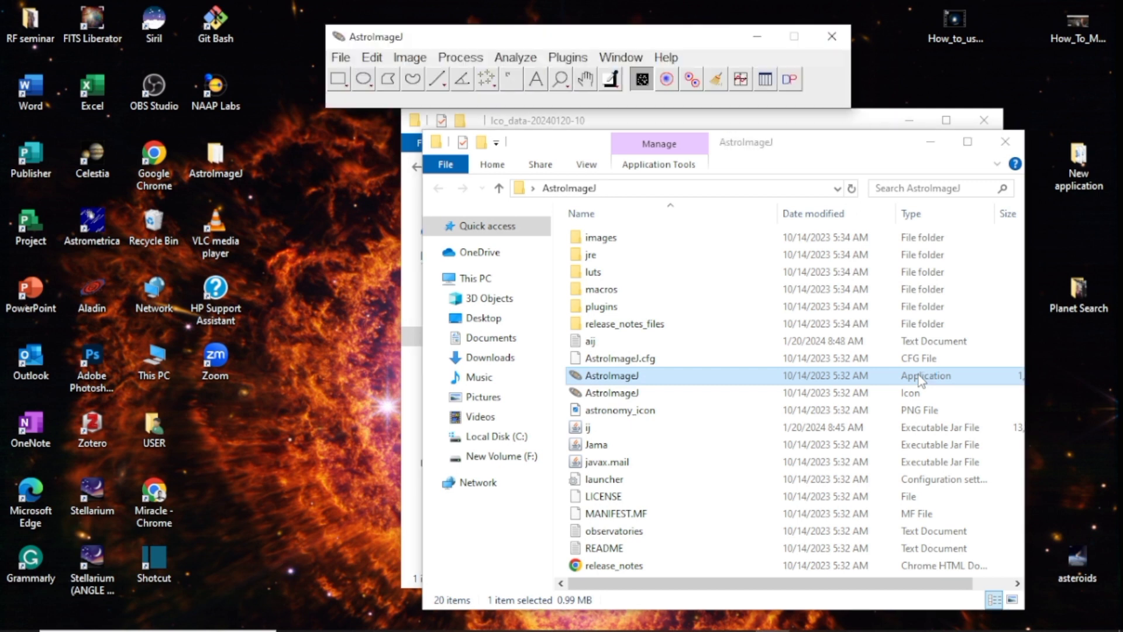
pyautogui.click(930, 145)
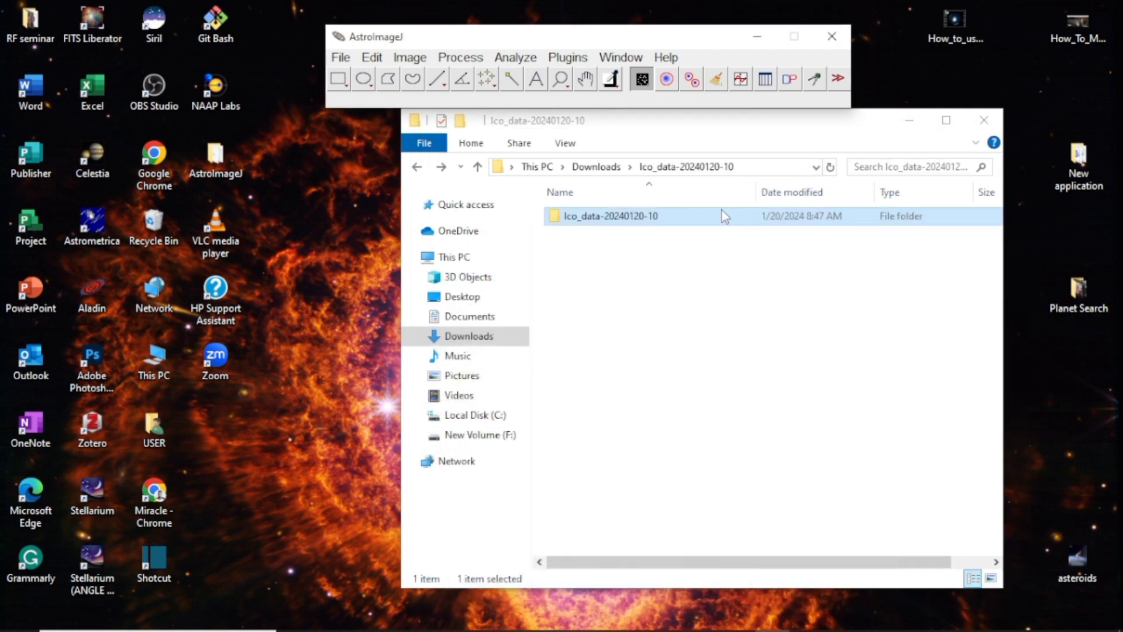
pyautogui.moveTo(866, 122); pyautogui.dragTo(861, 150)
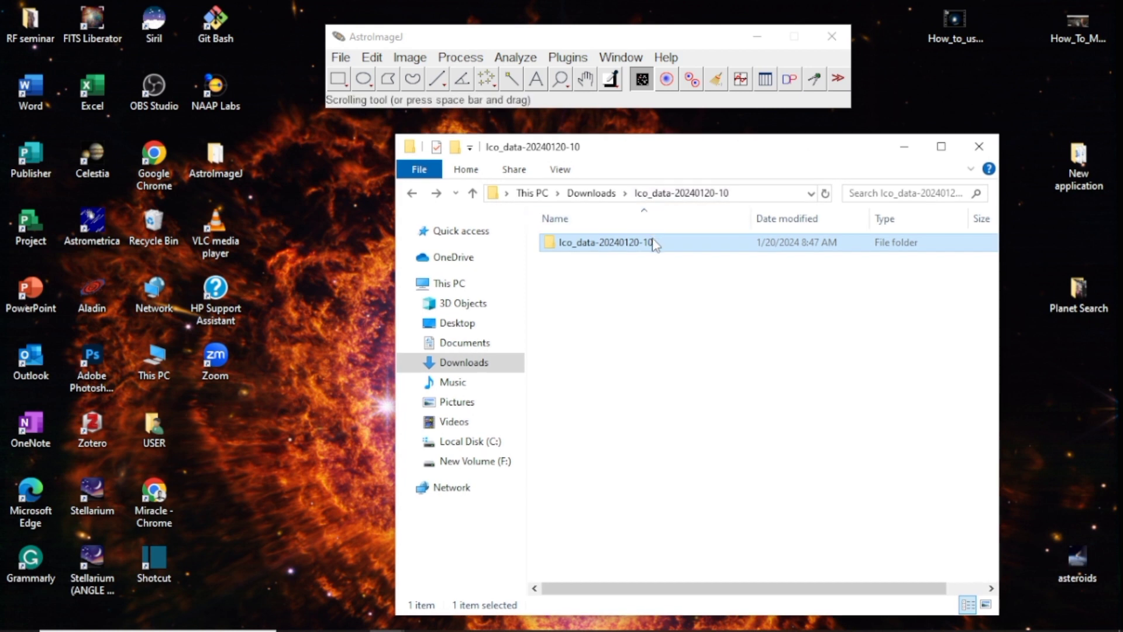
pyautogui.moveTo(654, 244); pyautogui.dragTo(600, 104)
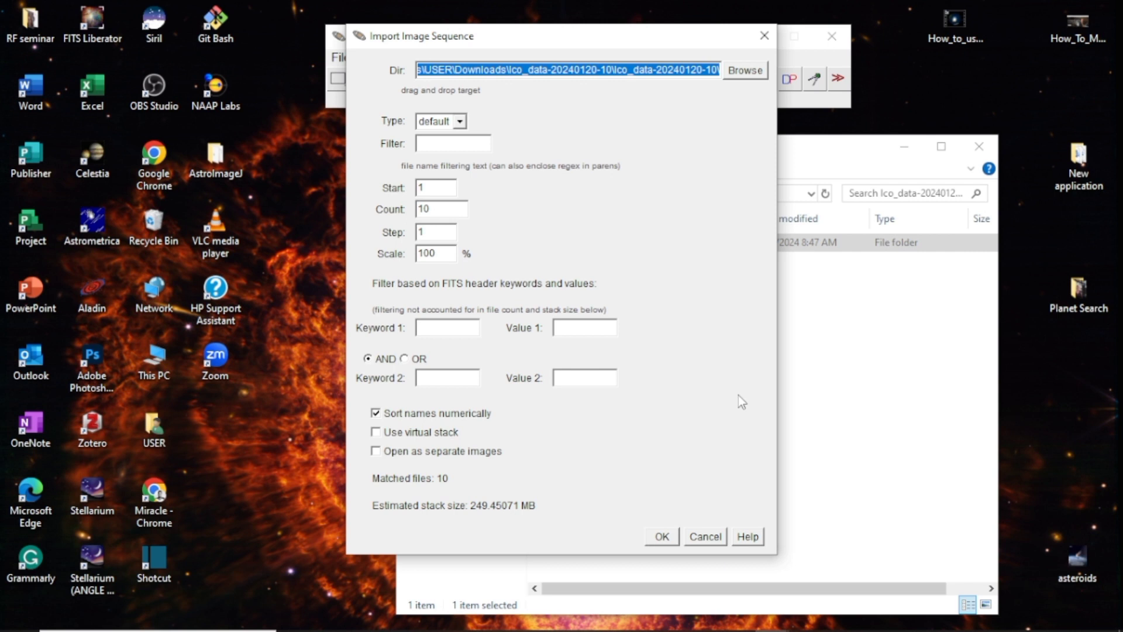
pyautogui.click(663, 537)
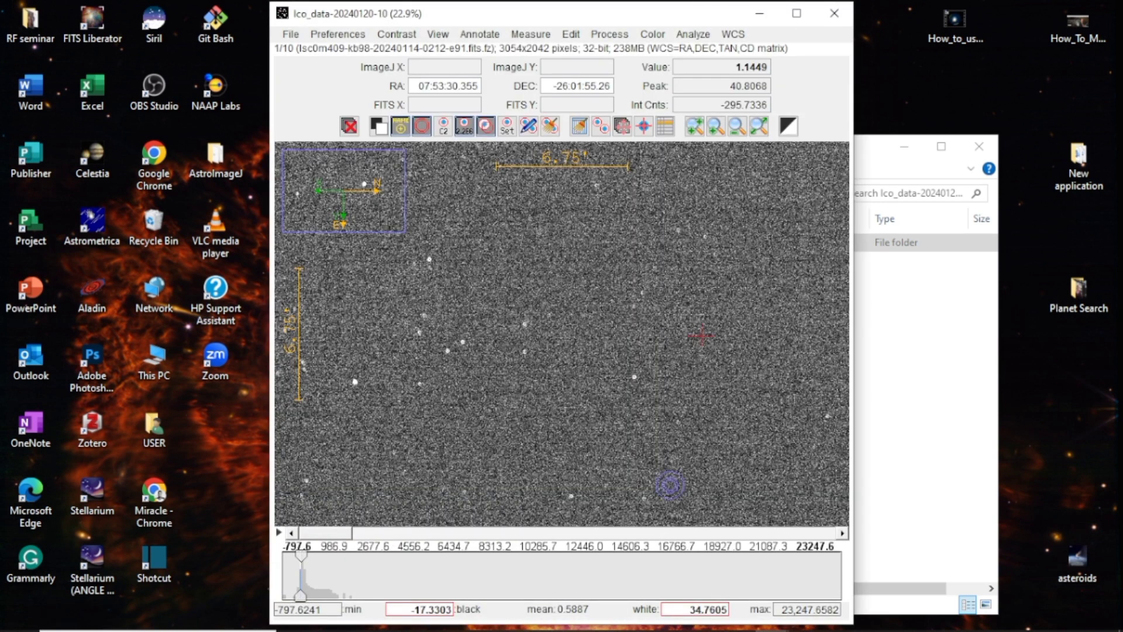
pyautogui.click(799, 13)
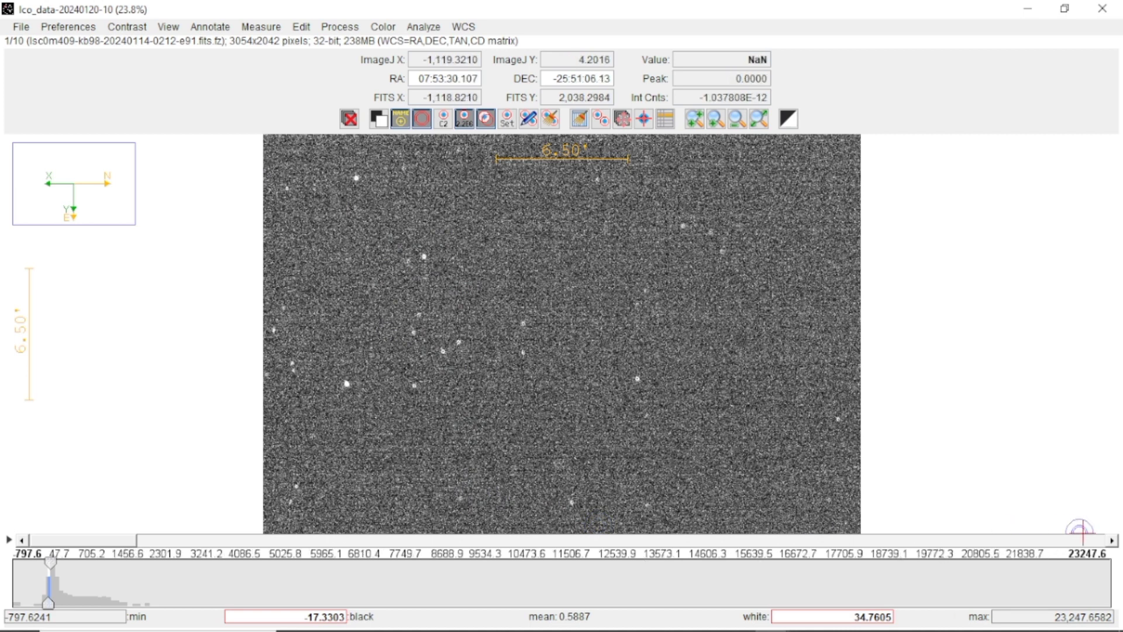
# Step through all ten images of the stack to compare them and return to the first image
pyautogui.click(1113, 540)
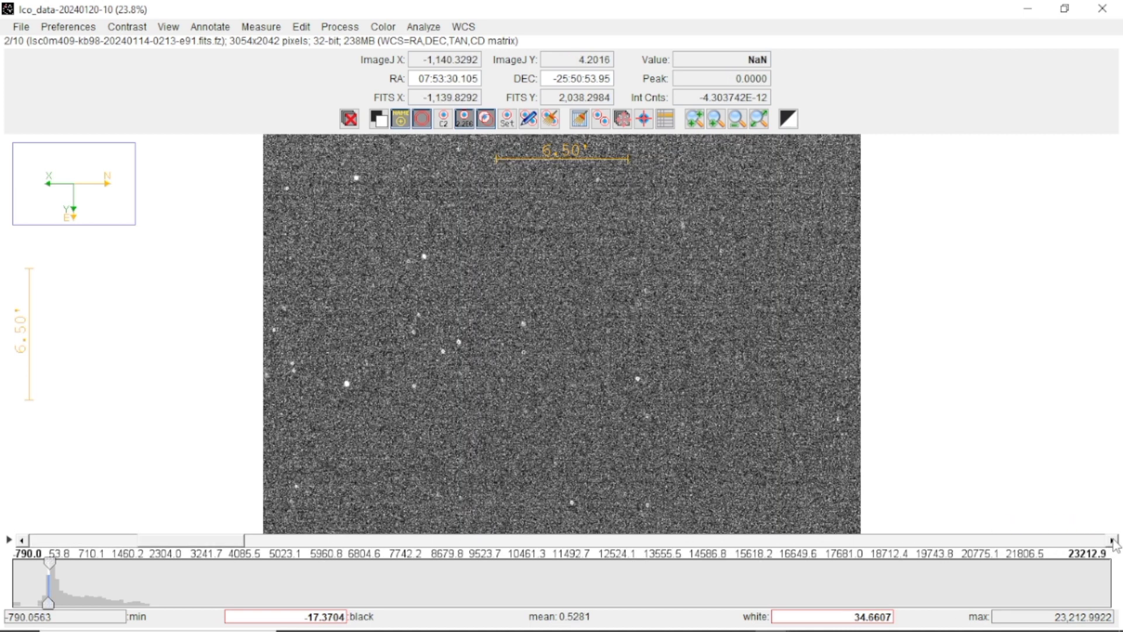
pyautogui.click(1113, 541)
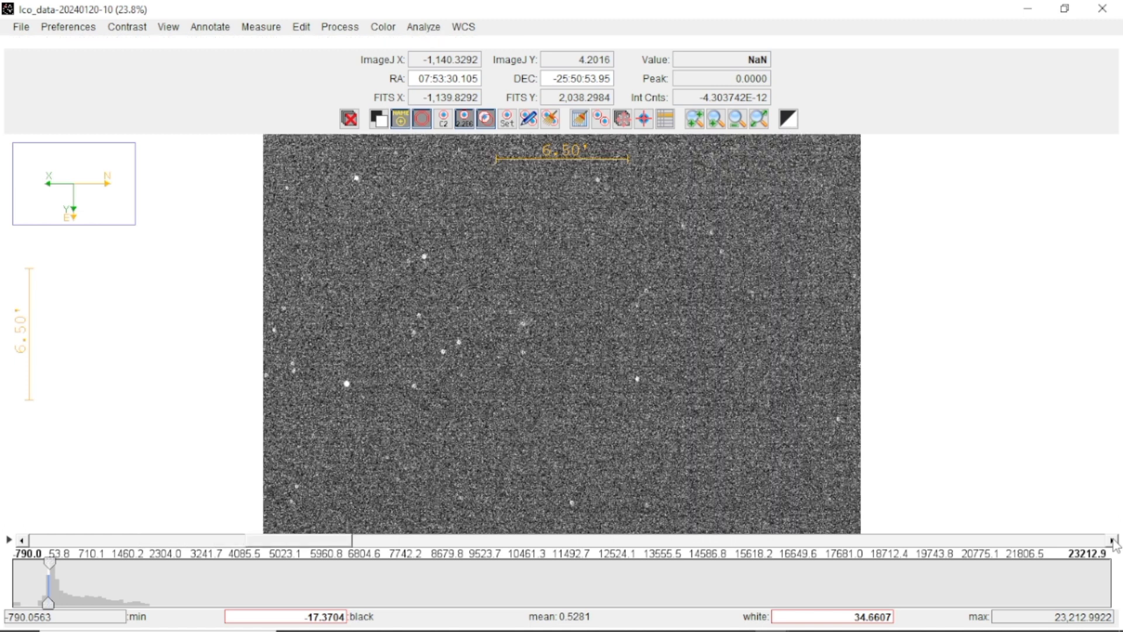
pyautogui.click(1112, 540)
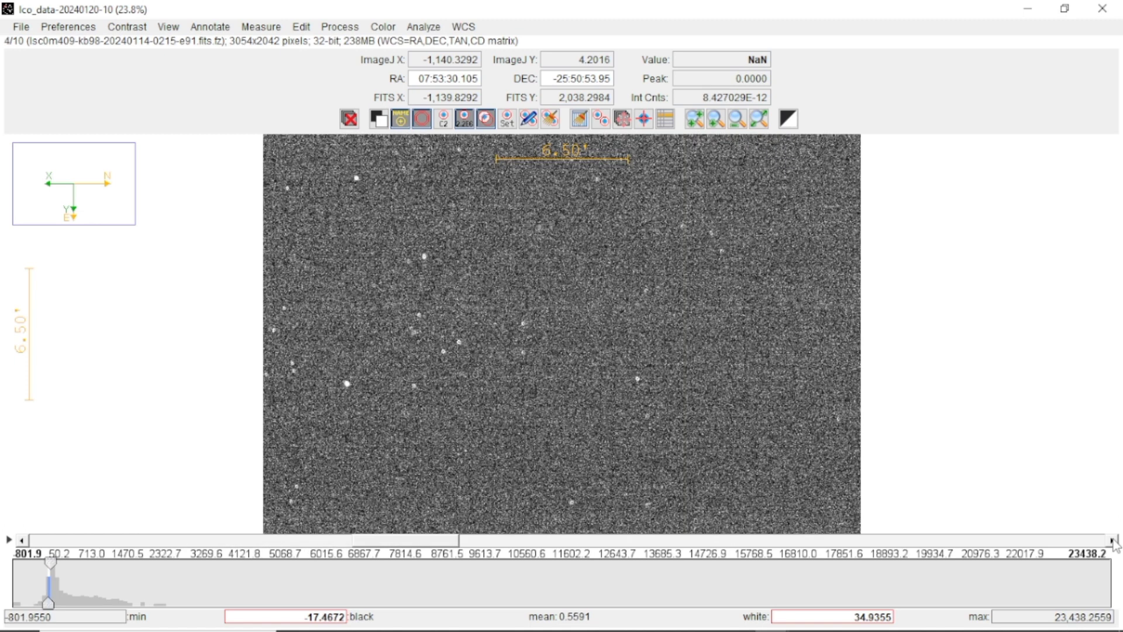
pyautogui.click(1113, 540)
pyautogui.click(1113, 540)
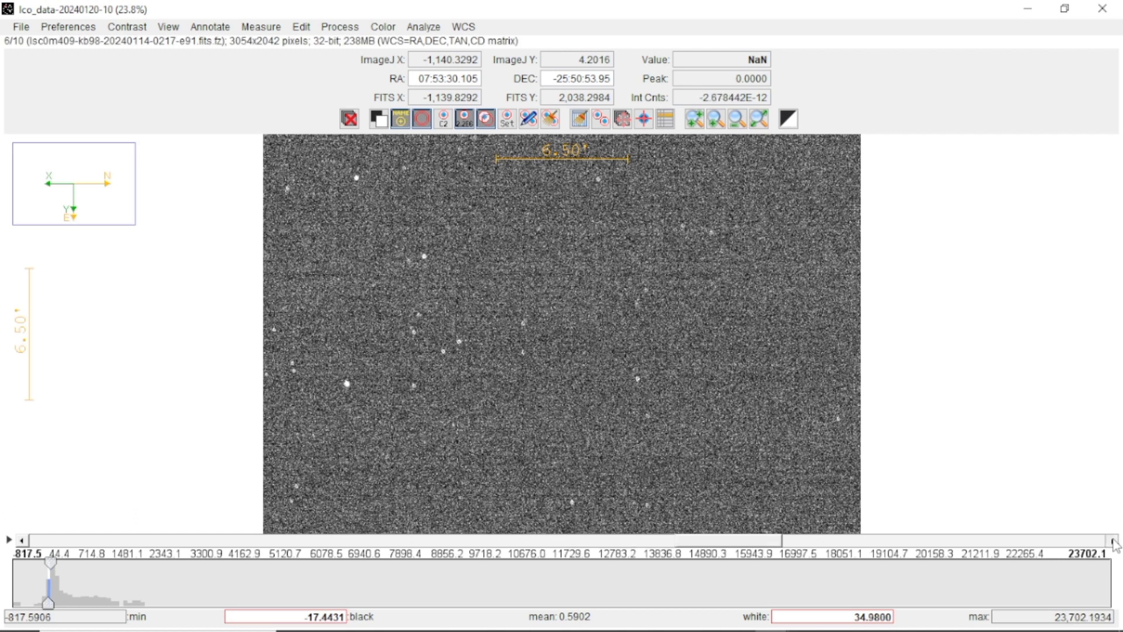
pyautogui.click(1113, 540)
pyautogui.click(1113, 540)
pyautogui.click(1112, 540)
pyautogui.click(1112, 541)
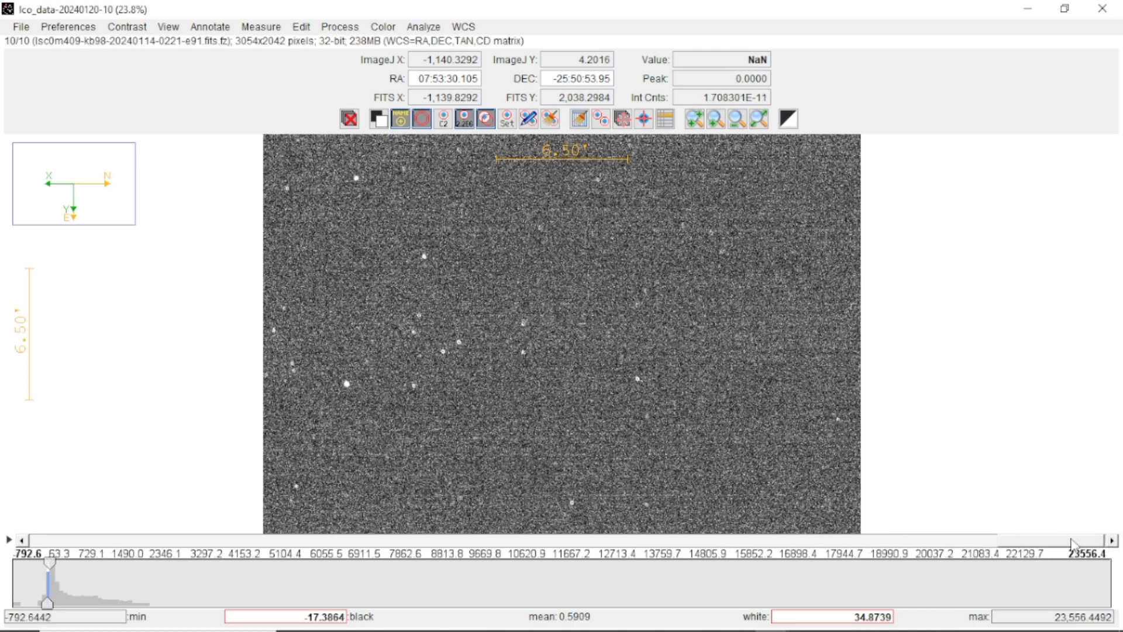
pyautogui.click(966, 545)
pyautogui.moveTo(967, 548); pyautogui.dragTo(64, 541)
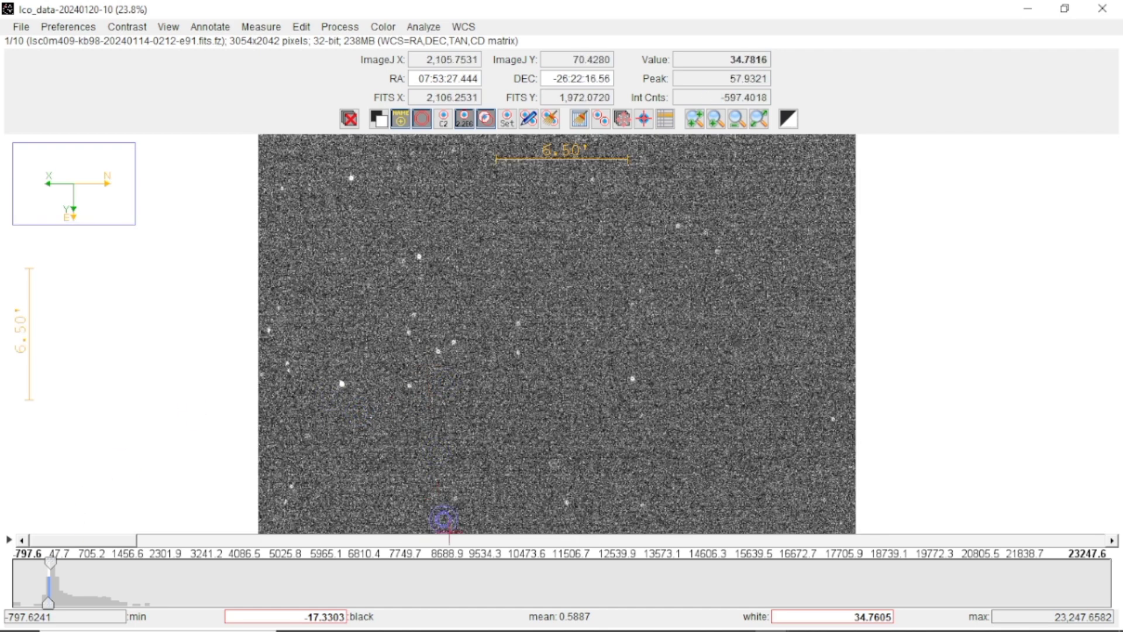
# Examine the first image at different zoom levels and fit it back to the window
pyautogui.scroll(1, 838, 306)
pyautogui.scroll(-1, 839, 306)
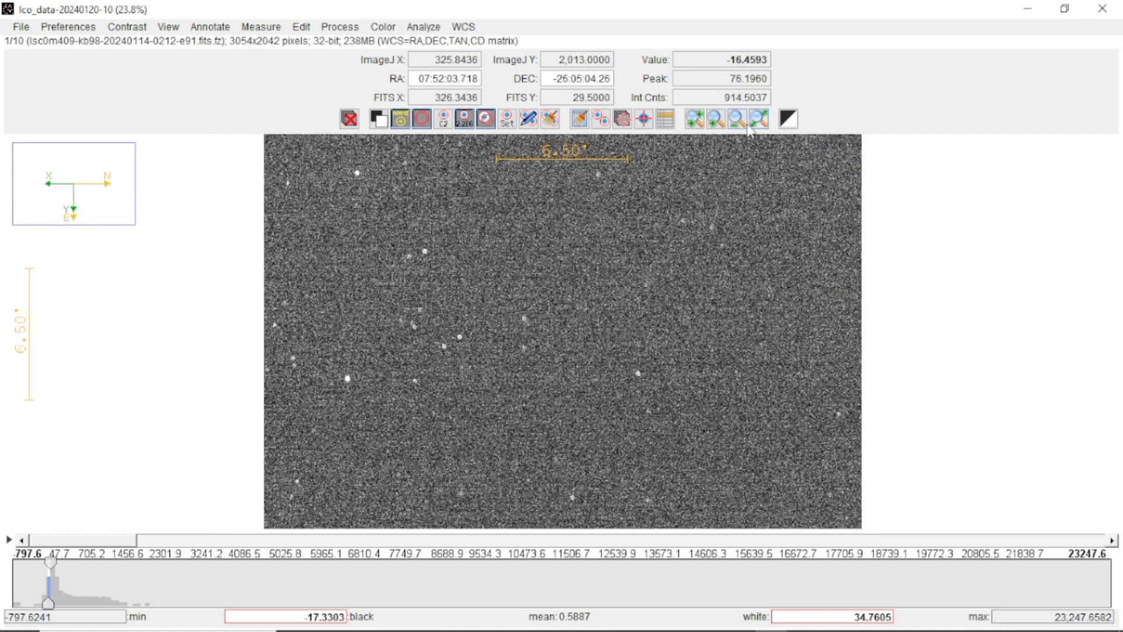
pyautogui.click(695, 120)
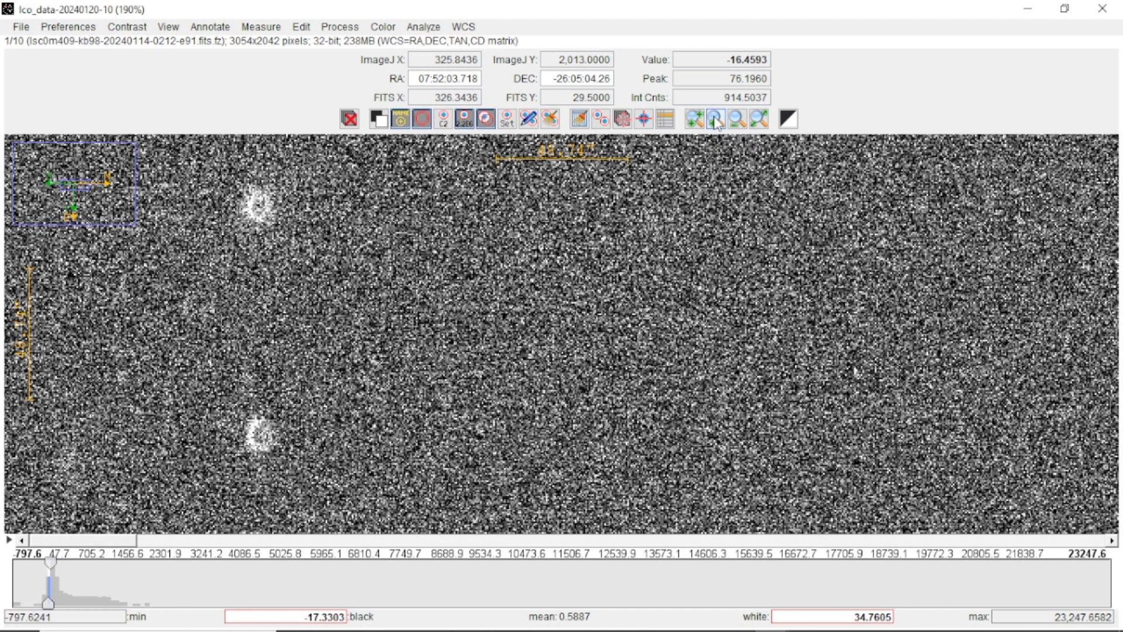
pyautogui.click(716, 120)
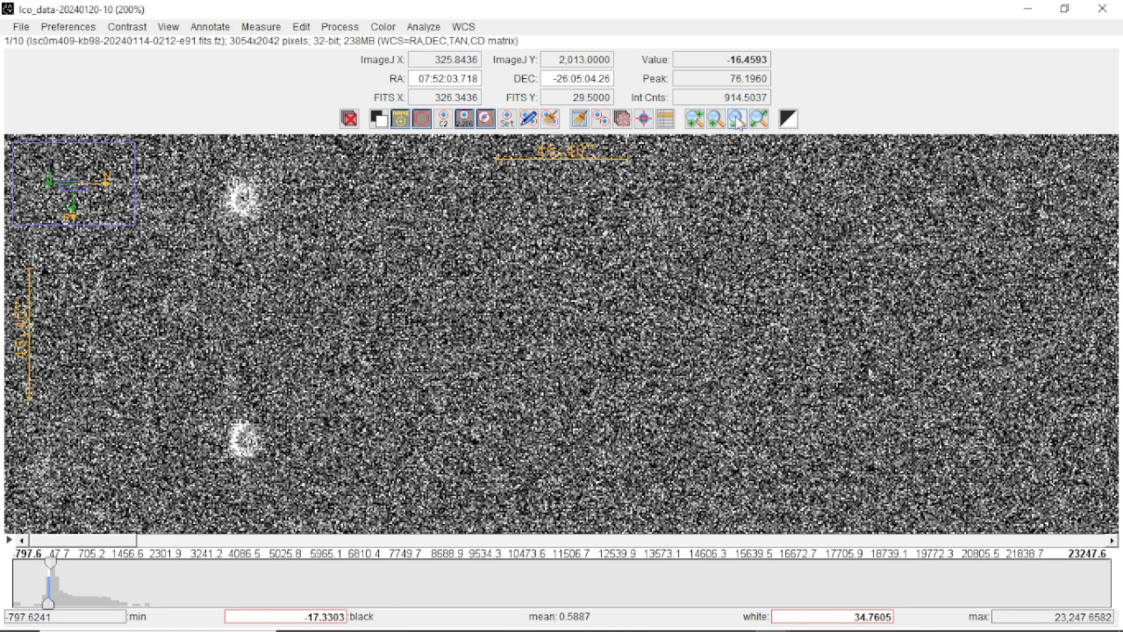
pyautogui.click(737, 120)
pyautogui.click(736, 119)
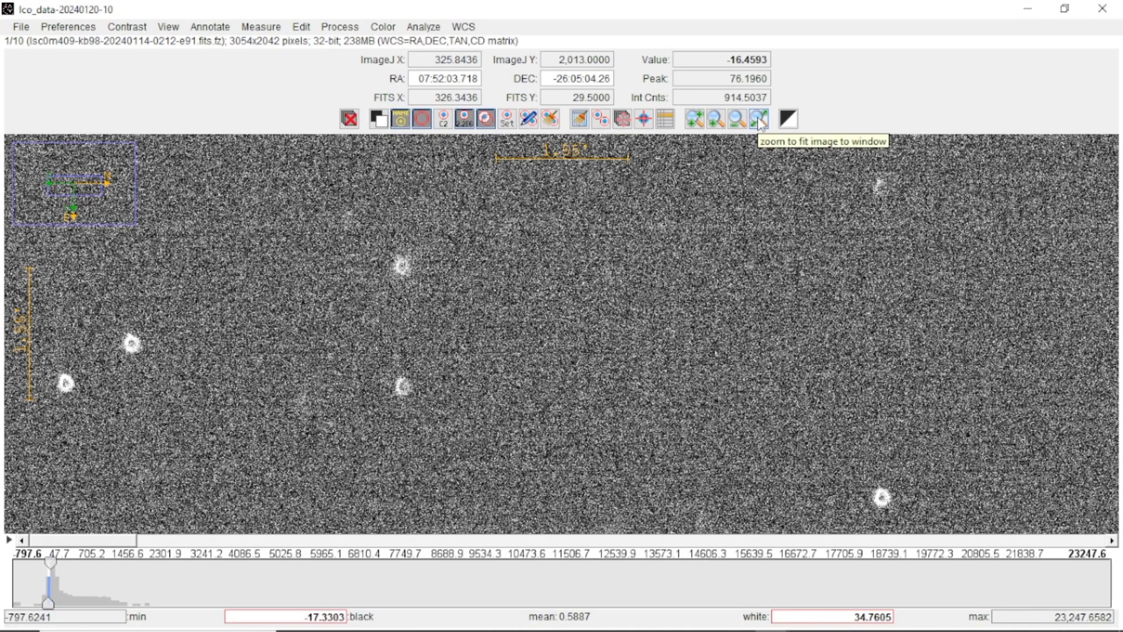
pyautogui.click(759, 120)
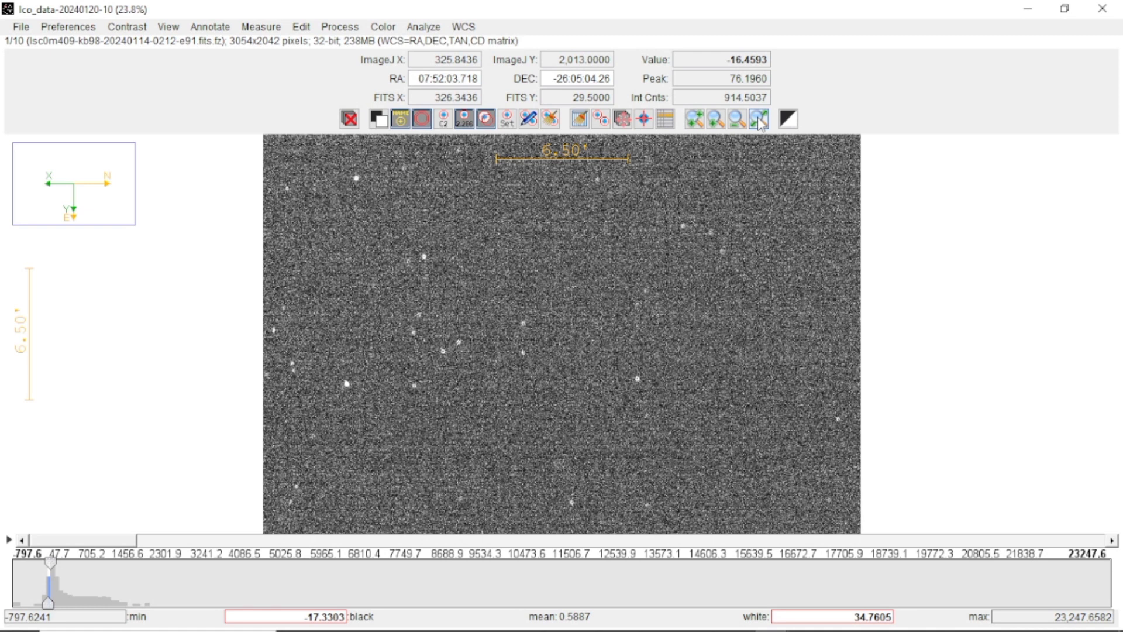
# Zoom in on the first image and raise its white display level to about 138.27
pyautogui.click(695, 120)
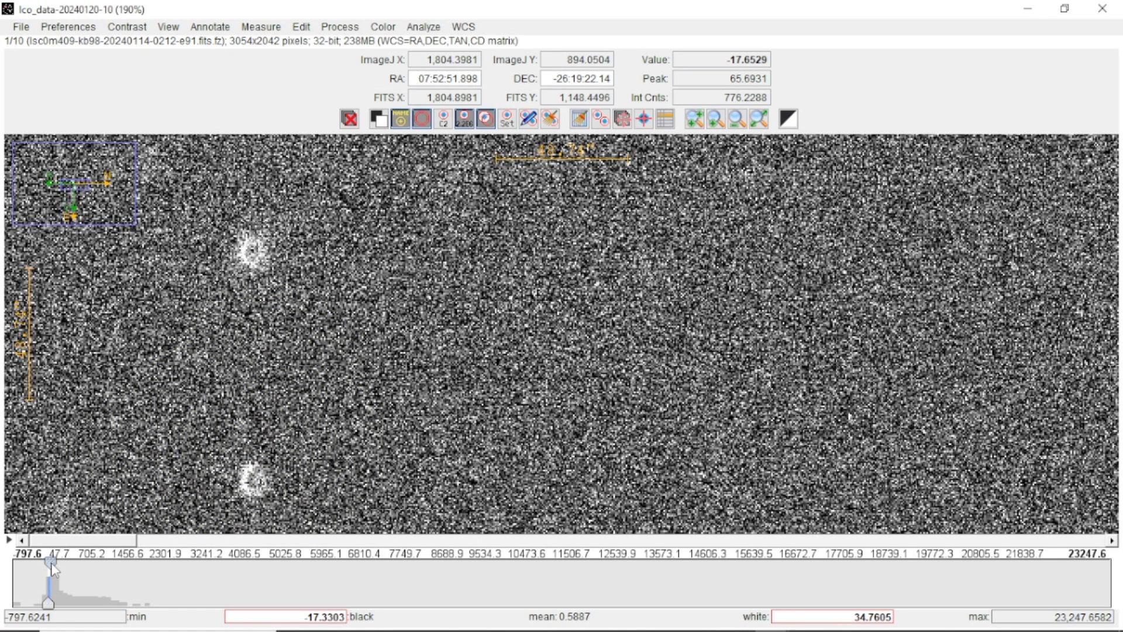
pyautogui.moveTo(53, 569)
pyautogui.moveTo(53, 567); pyautogui.dragTo(58, 570)
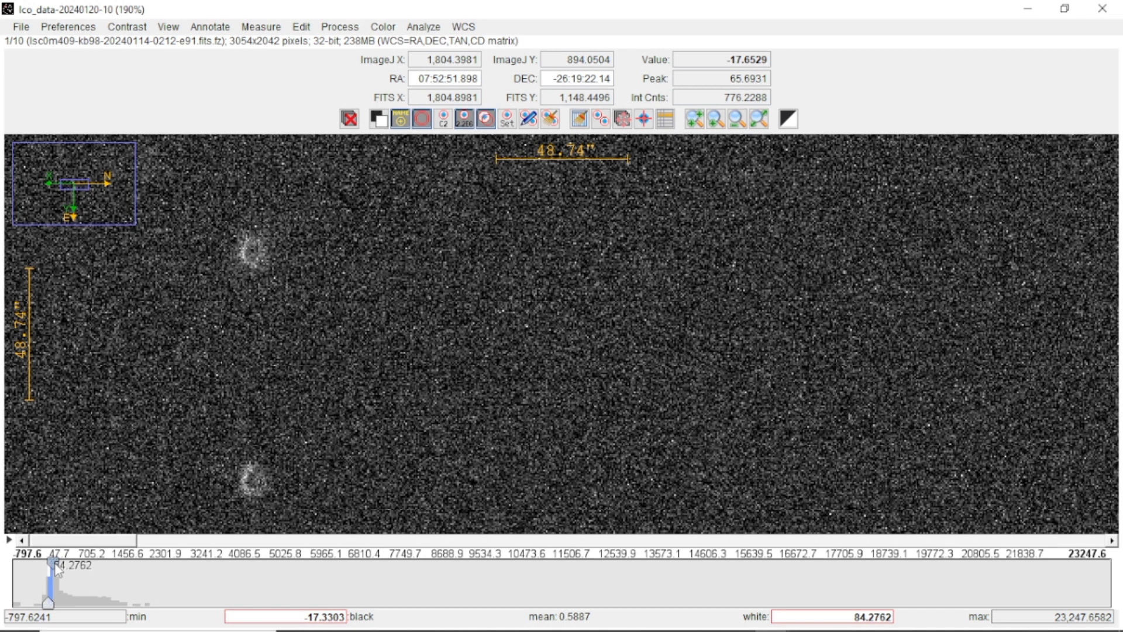
pyautogui.moveTo(57, 570); pyautogui.dragTo(59, 570)
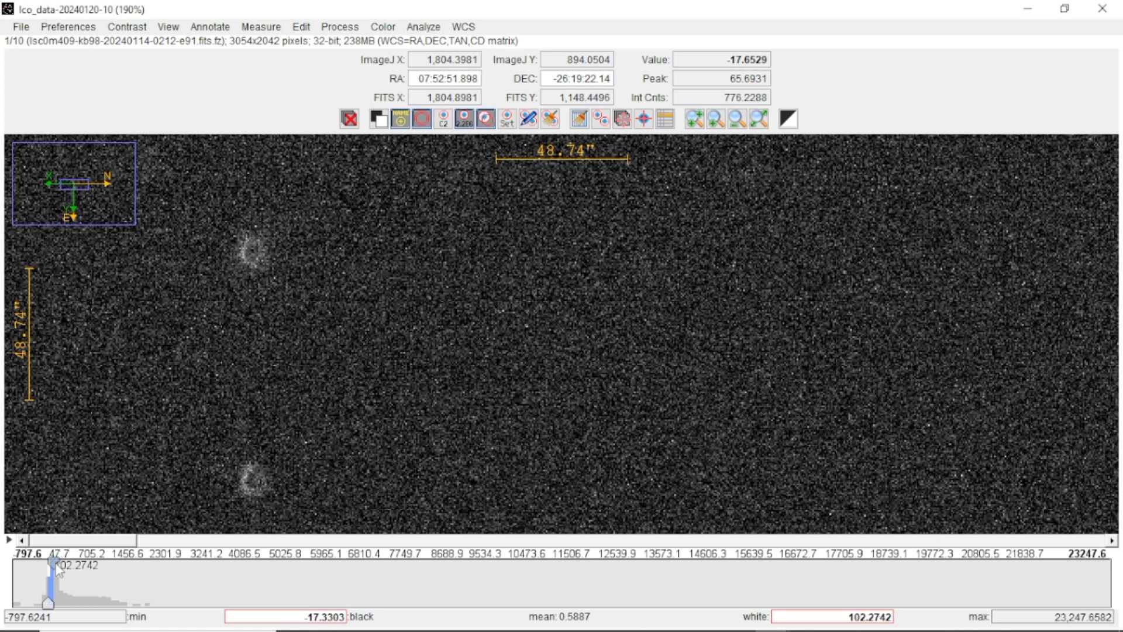
pyautogui.moveTo(58, 569); pyautogui.dragTo(60, 568)
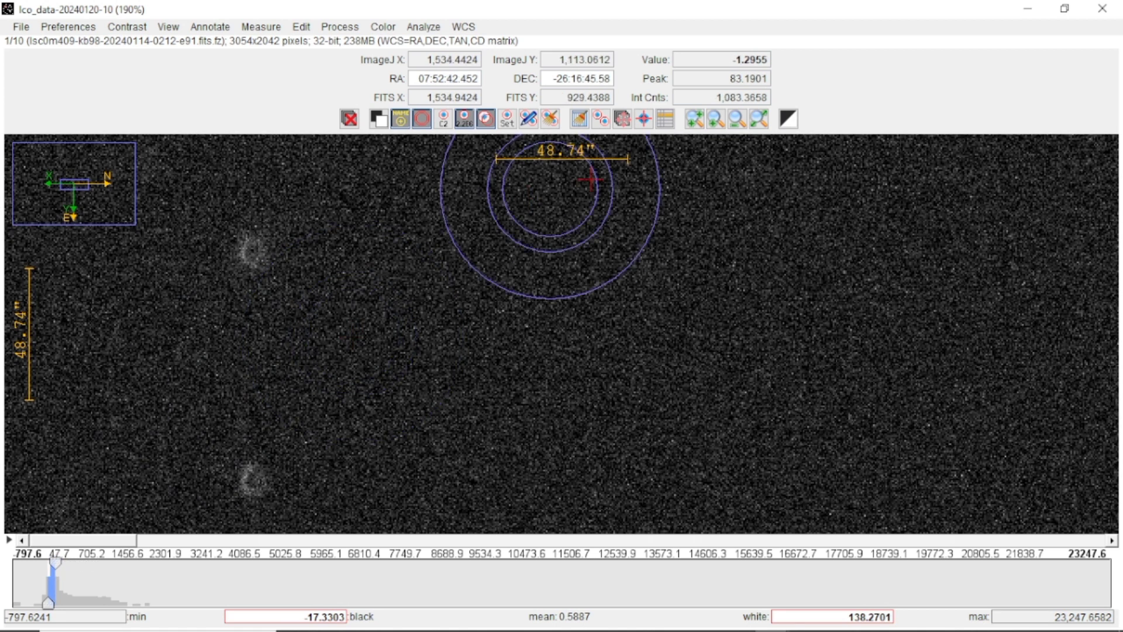
# Zoom in on the bright ring-shaped star, raise the white display level to about 156.27, and fit the image to the window
pyautogui.click(759, 120)
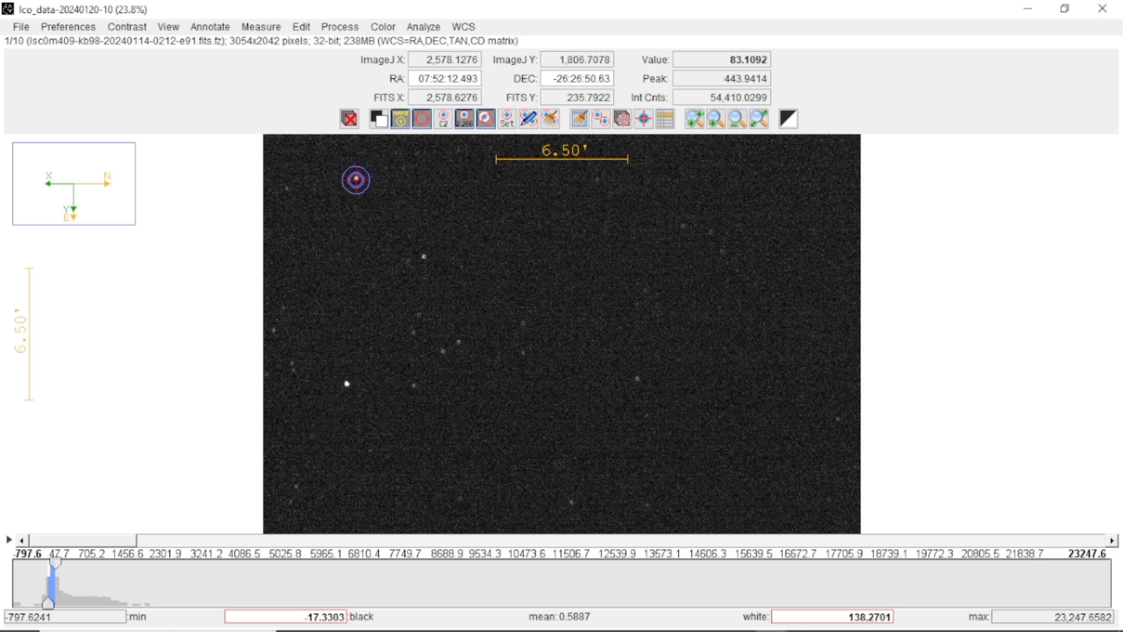
pyautogui.click(694, 123)
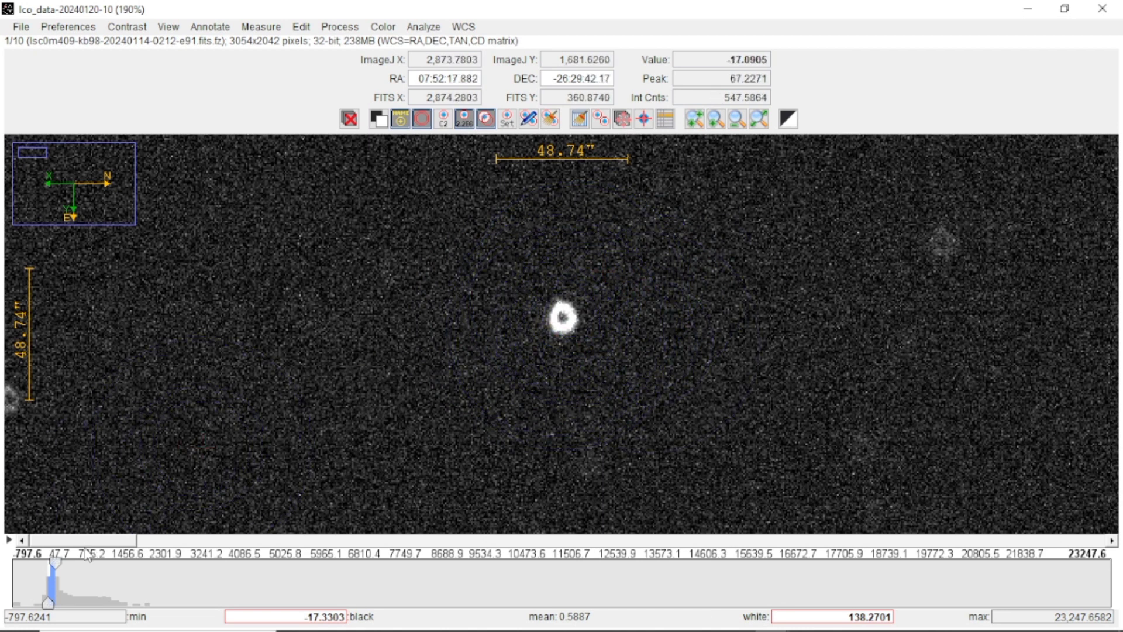
pyautogui.moveTo(59, 568)
pyautogui.moveTo(59, 569); pyautogui.dragTo(60, 569)
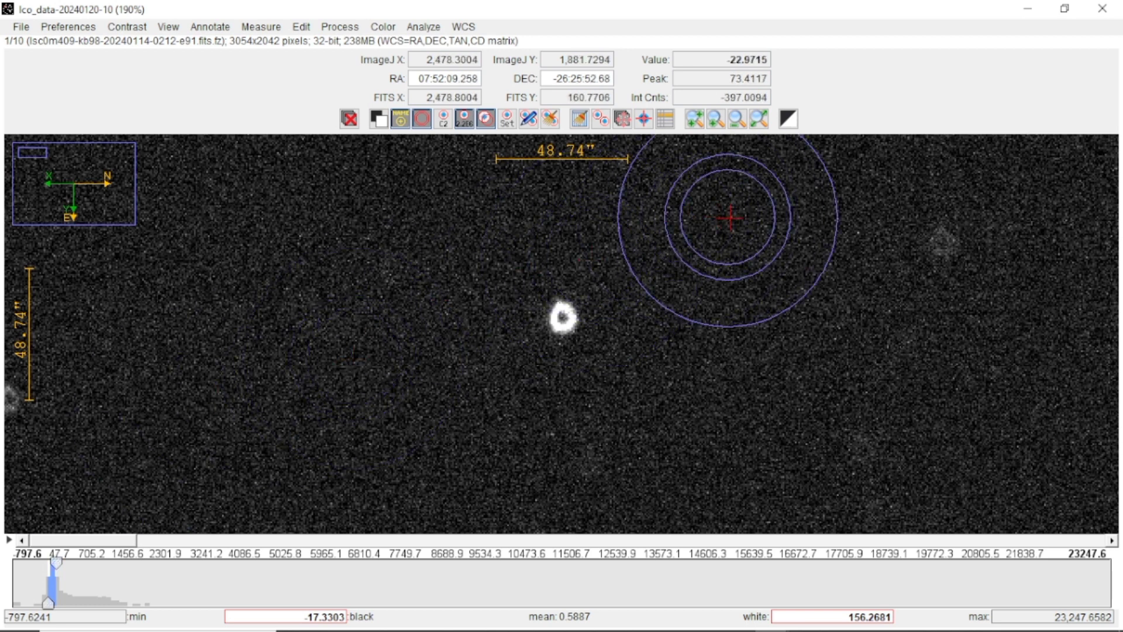
pyautogui.click(760, 120)
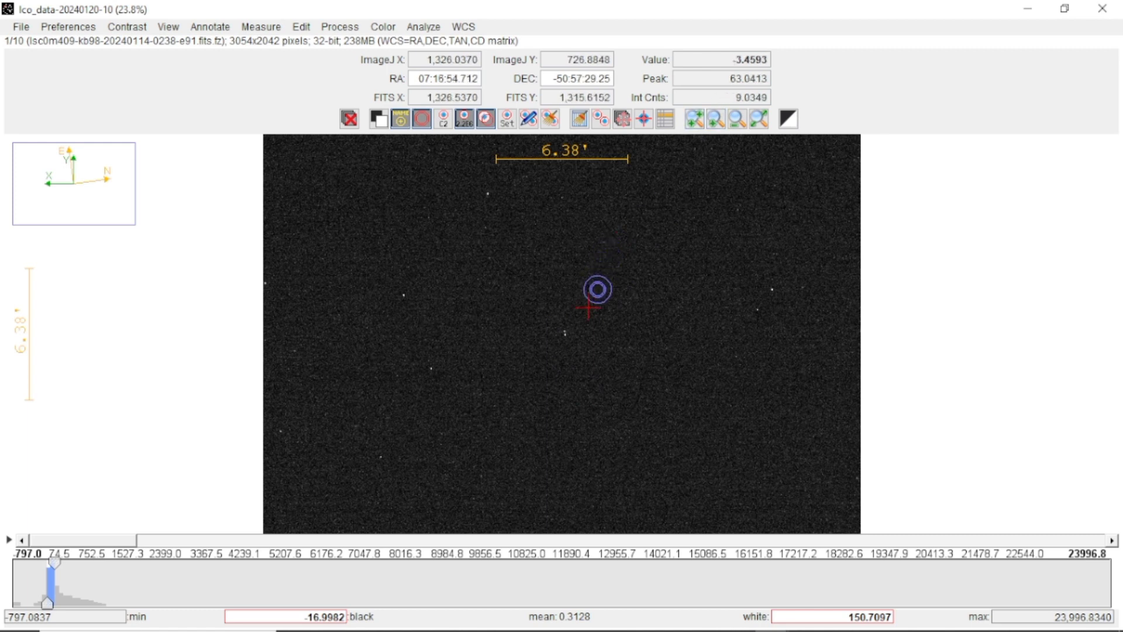
# Zoom in on the close pair of stars near the middle of the 0238 image and move the pair to the view's centre
pyautogui.scroll(5, 566, 333)
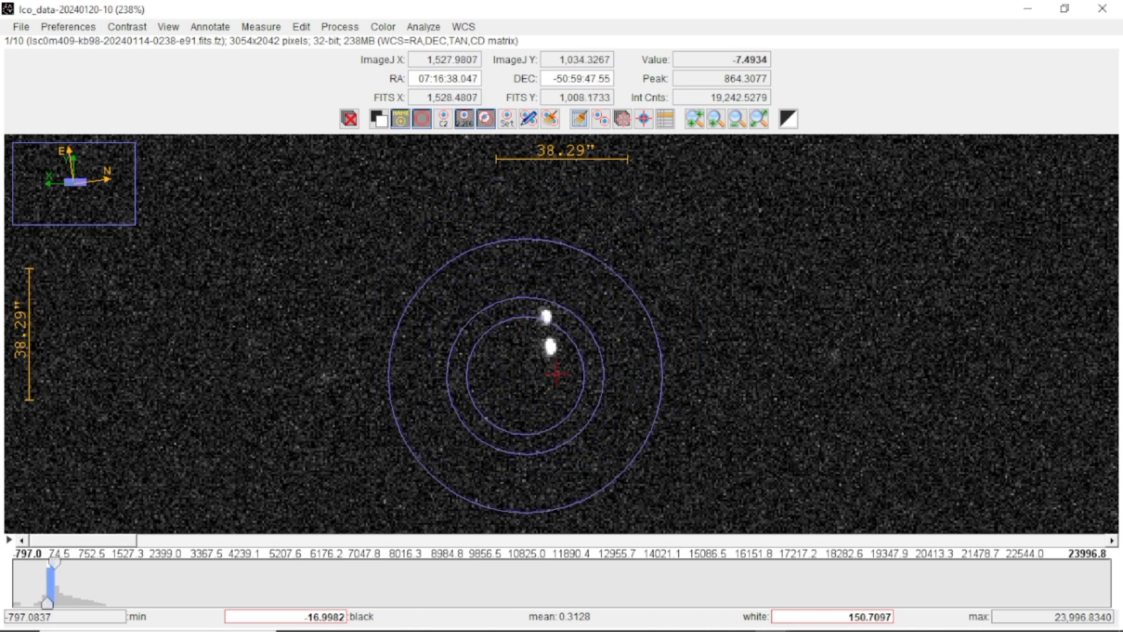
pyautogui.click(761, 120)
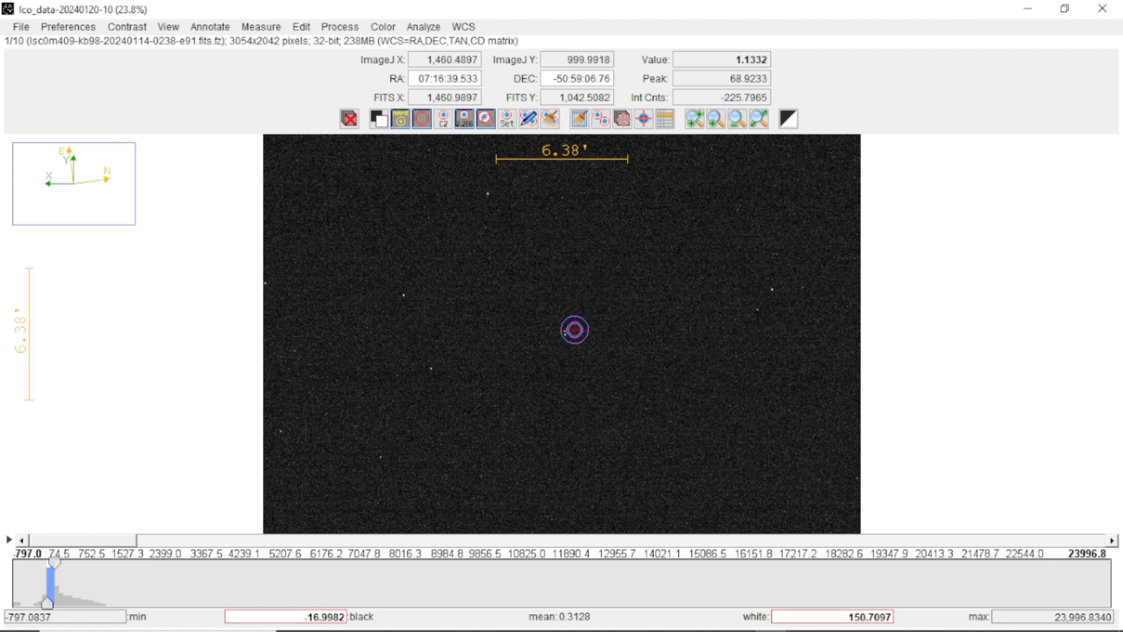
pyautogui.click(695, 121)
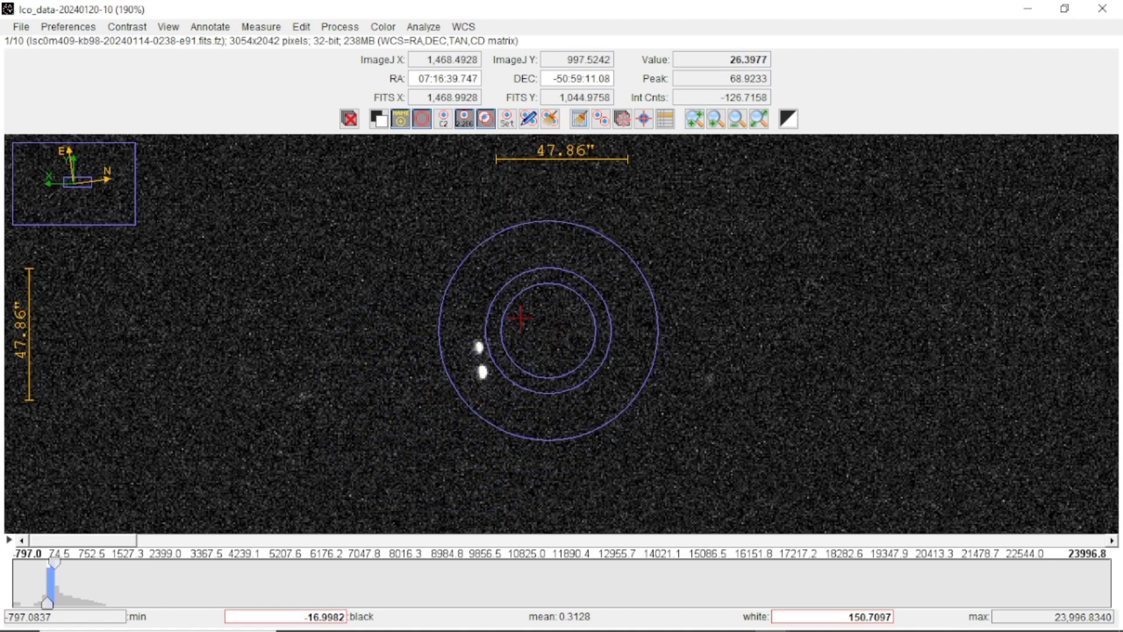
pyautogui.moveTo(520, 293); pyautogui.dragTo(622, 253)
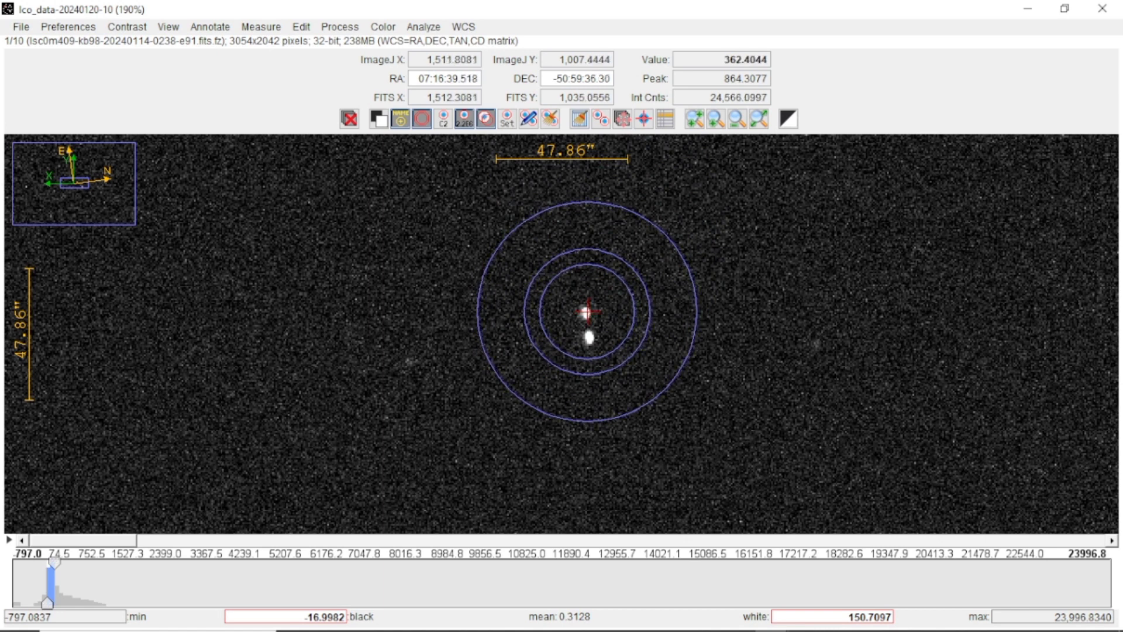
# Switch to the LCO Observation Portal, review the details of request 07166-5100 for its target coordinates, and return to AstroImageJ
pyautogui.moveTo(423, 625)
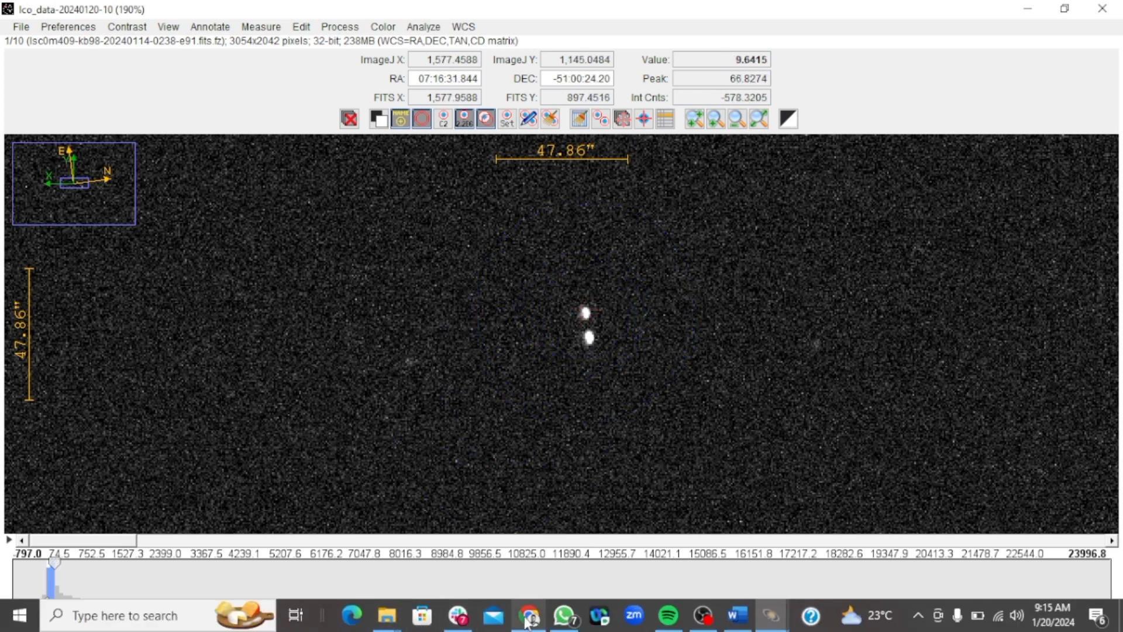
pyautogui.moveTo(529, 619)
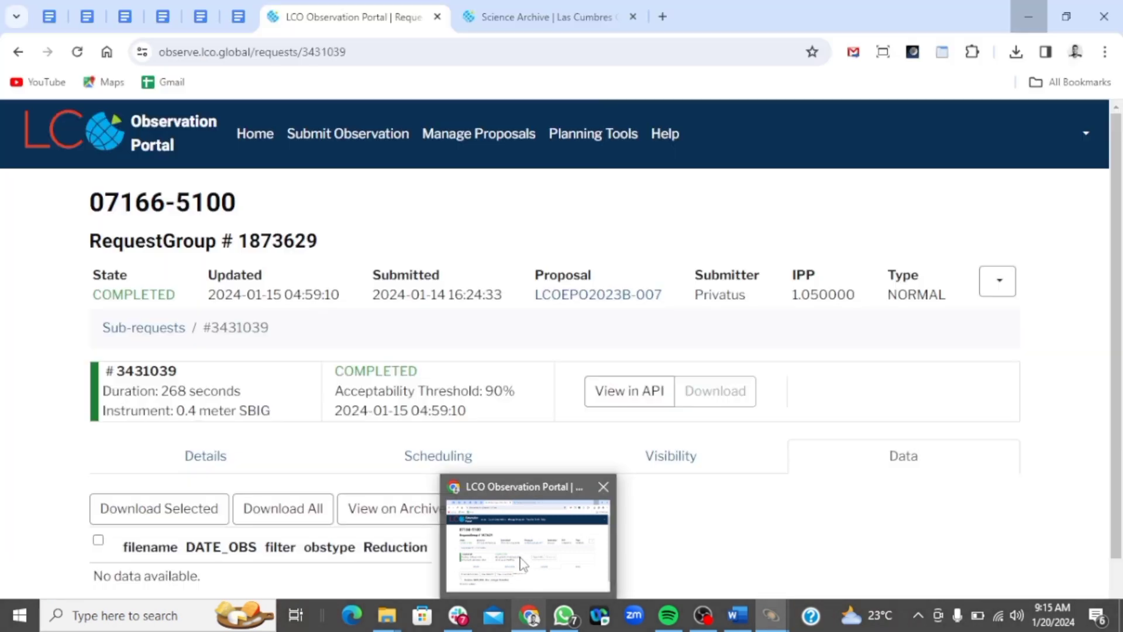
pyautogui.click(523, 565)
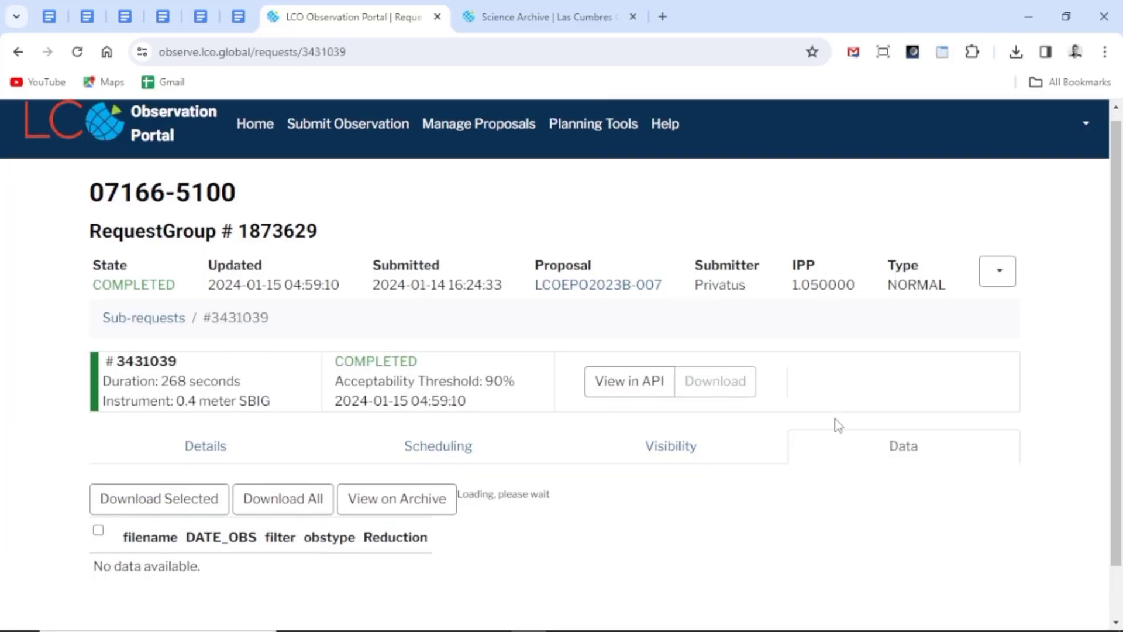
pyautogui.scroll(-2, 843, 438)
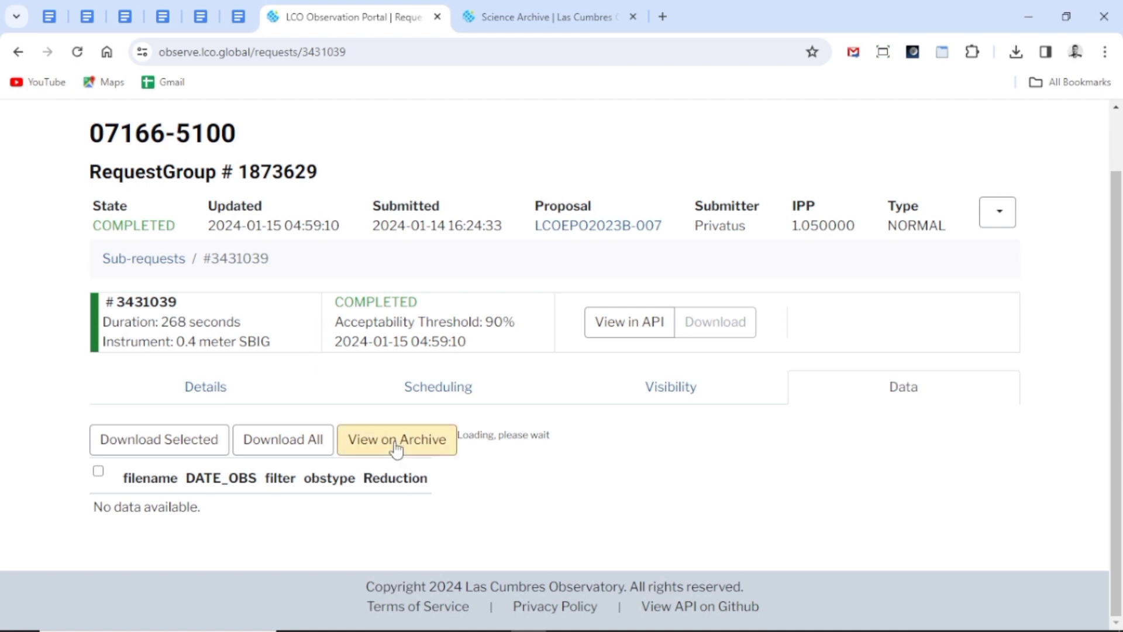
pyautogui.click(195, 387)
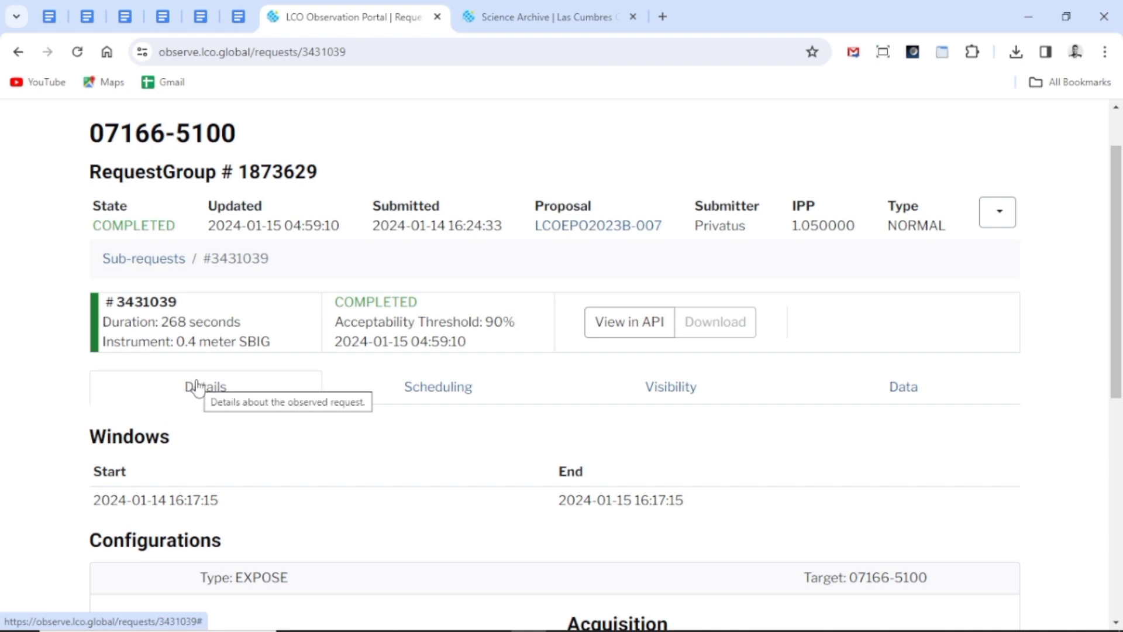
pyautogui.scroll(-7, 196, 385)
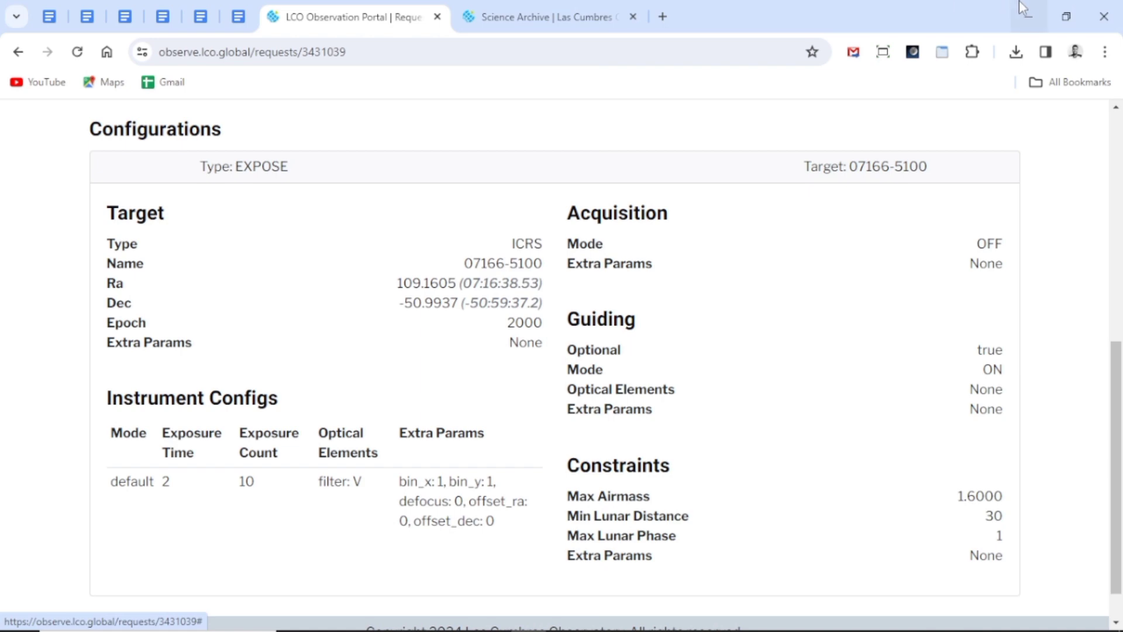
pyautogui.click(1028, 16)
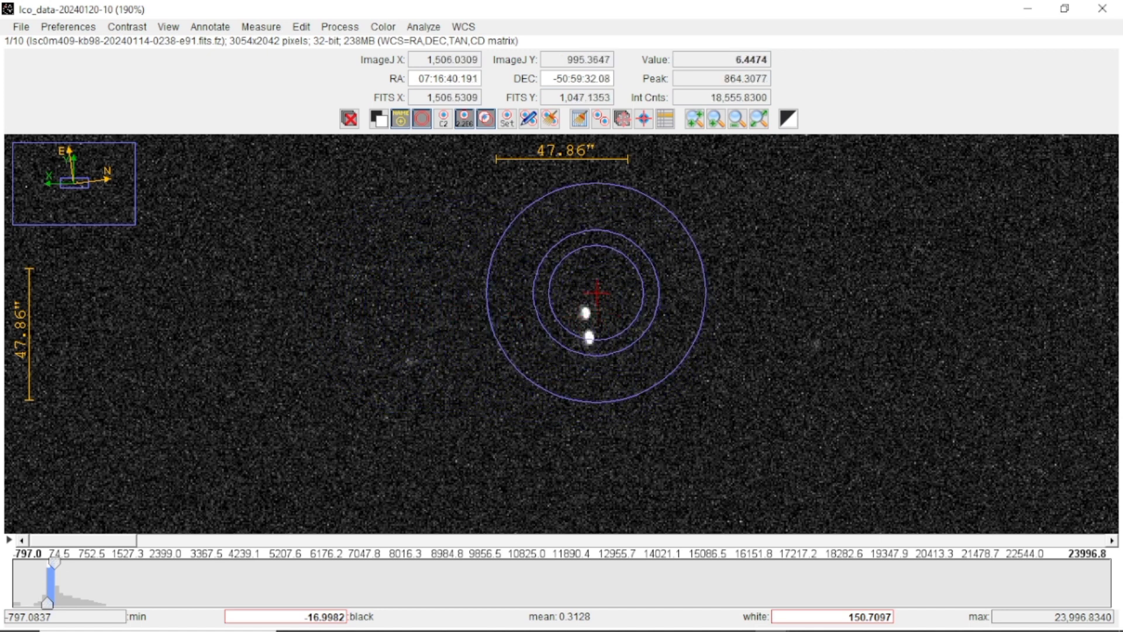
# Turn off the background annulus display around the aperture and magnify the star pair to 800%
pyautogui.click(422, 120)
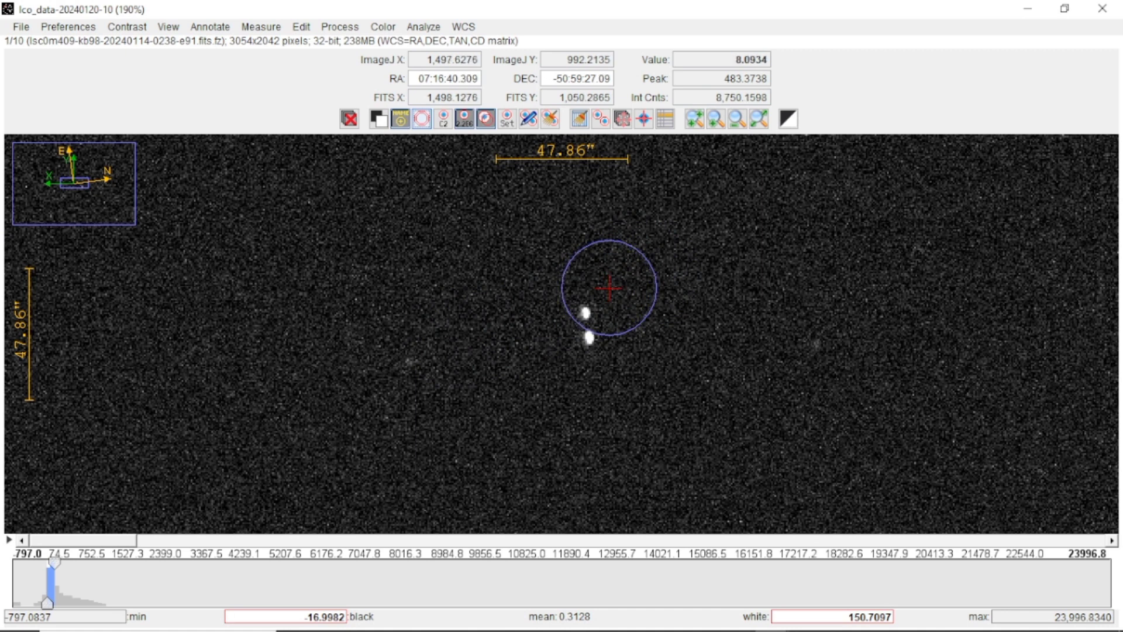
pyautogui.moveTo(660, 263); pyautogui.dragTo(577, 278)
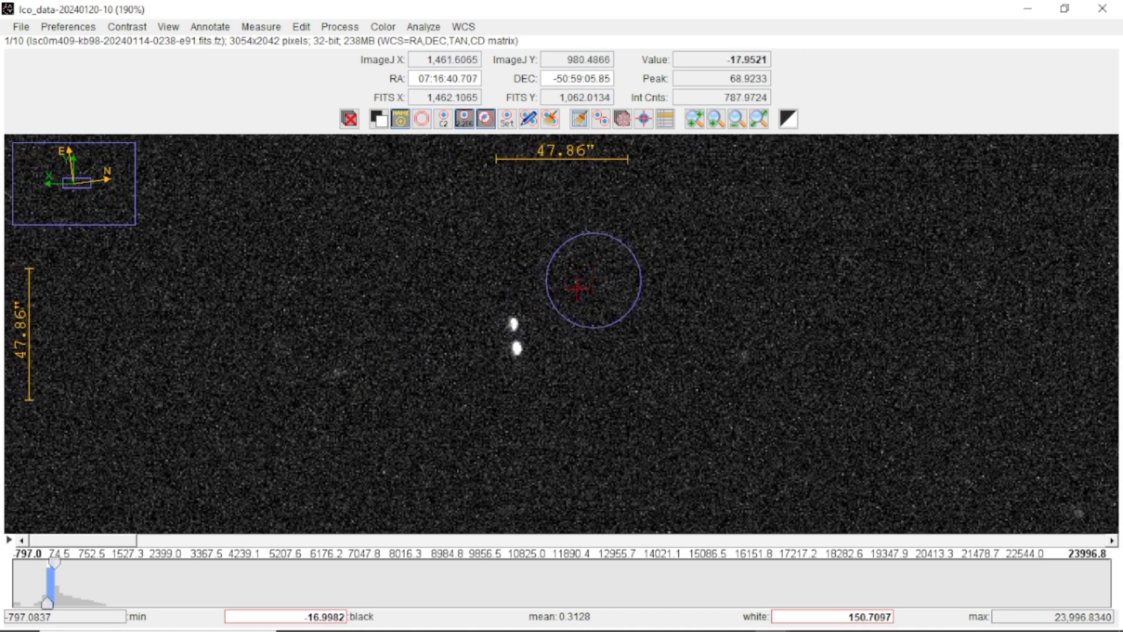
pyautogui.click(710, 121)
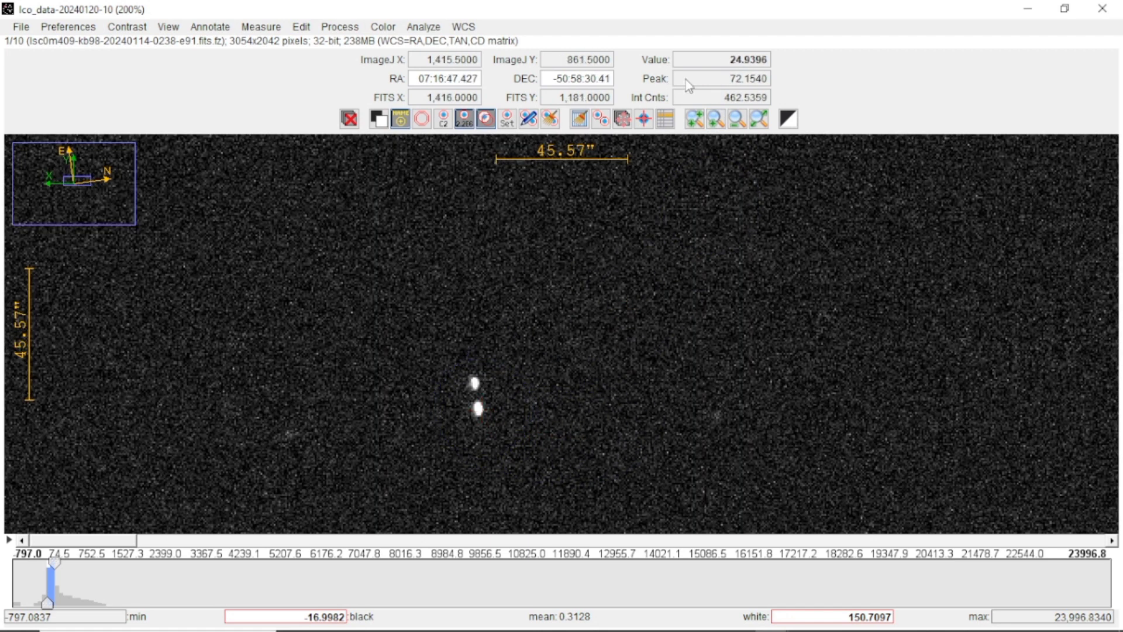
pyautogui.click(697, 125)
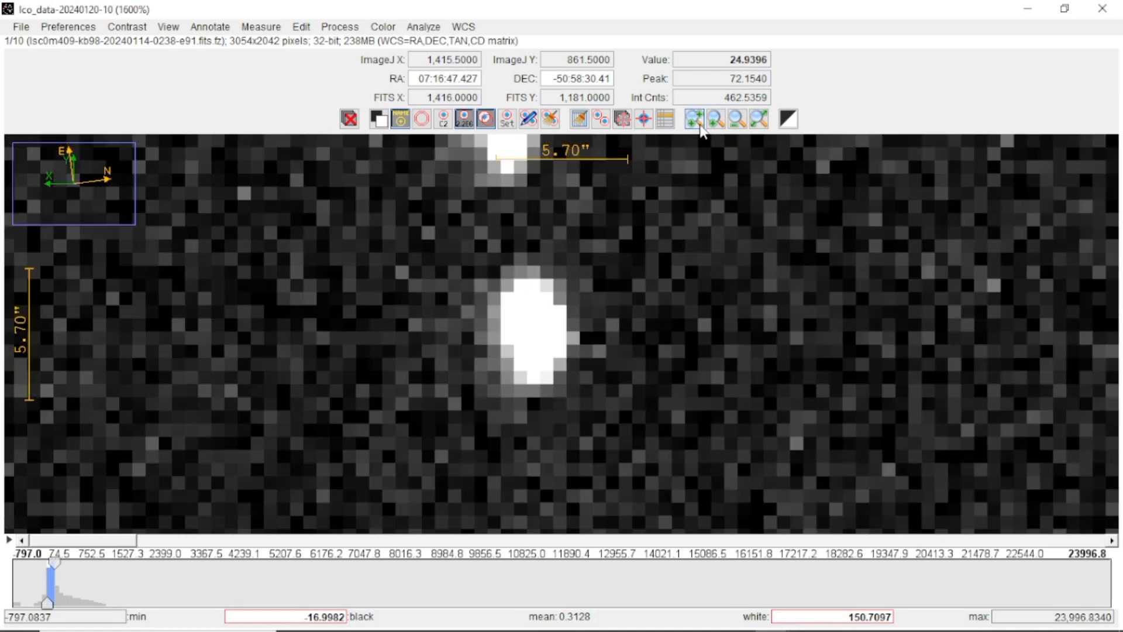
pyautogui.click(739, 128)
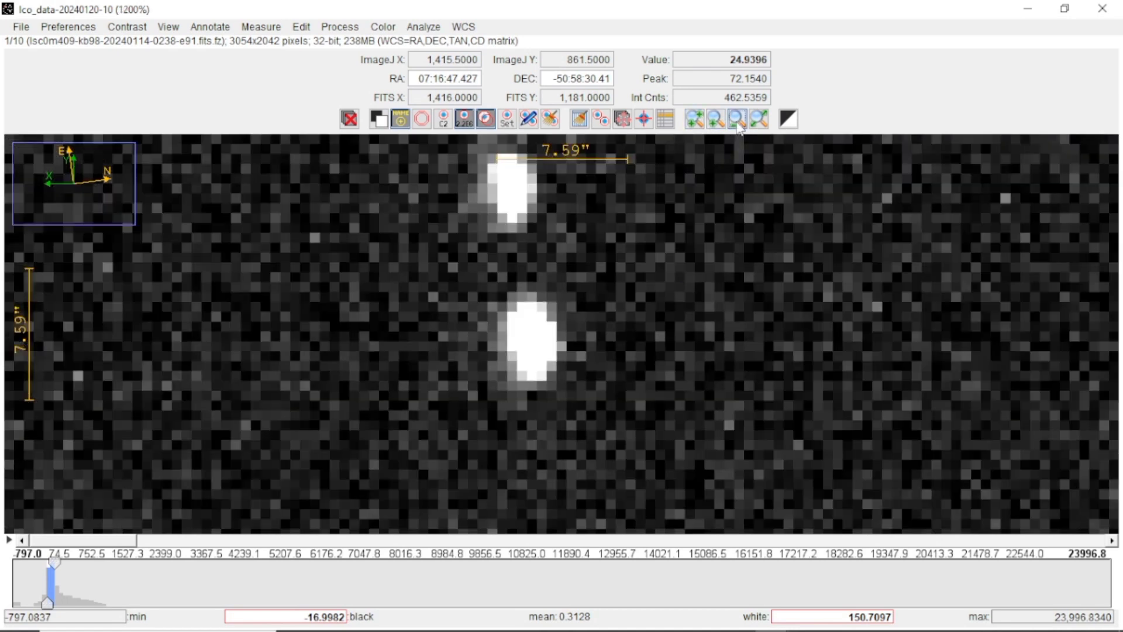
pyautogui.click(738, 120)
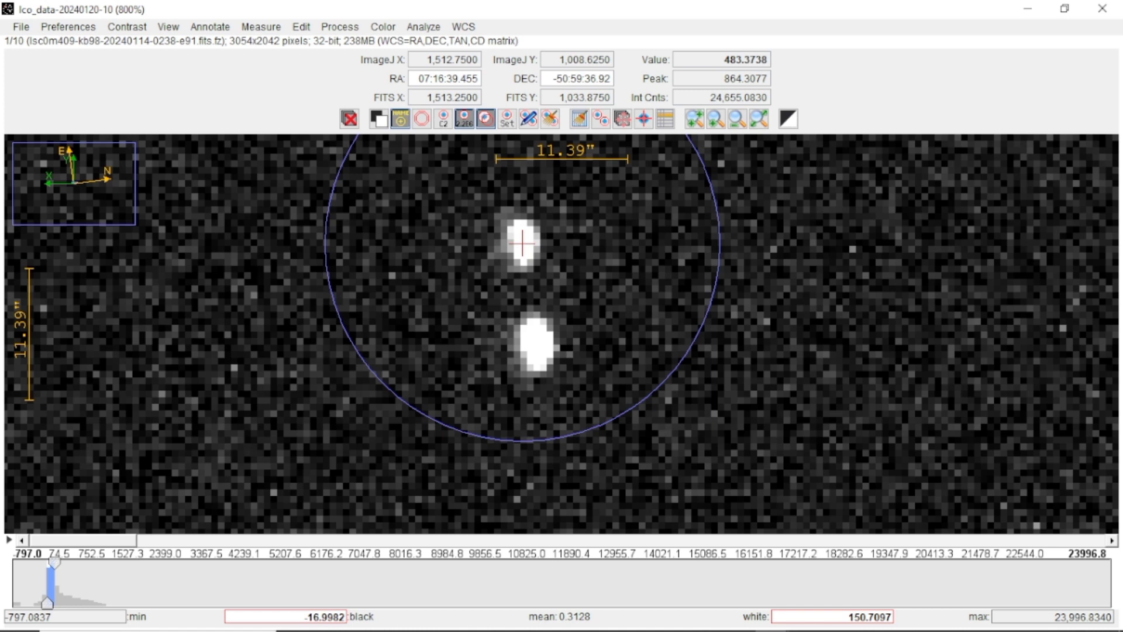
# Try to measure from the upper star to the lower star, close the measurements table, and clear the annotations from the image
pyautogui.moveTo(522, 243); pyautogui.dragTo(543, 380)
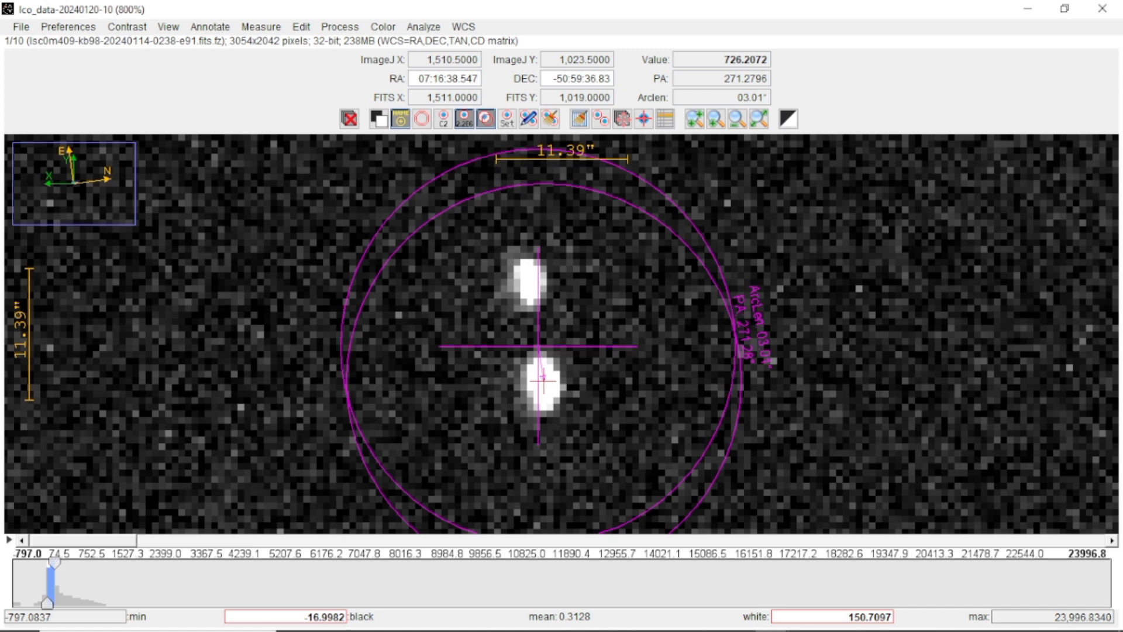
pyautogui.moveTo(543, 380); pyautogui.dragTo(543, 382)
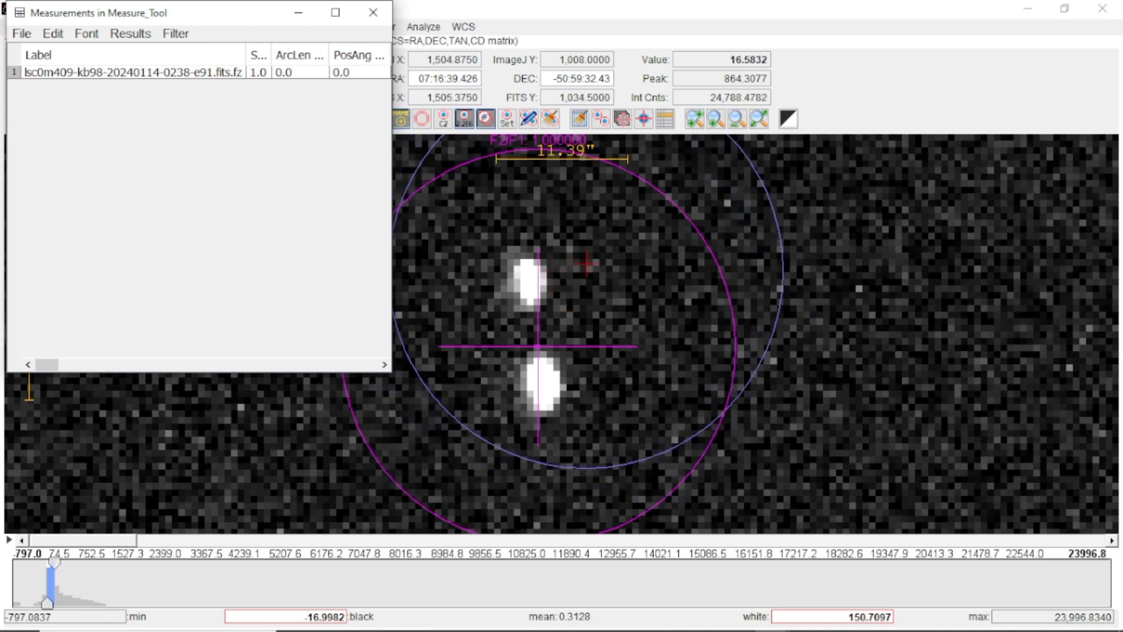
pyautogui.click(385, 16)
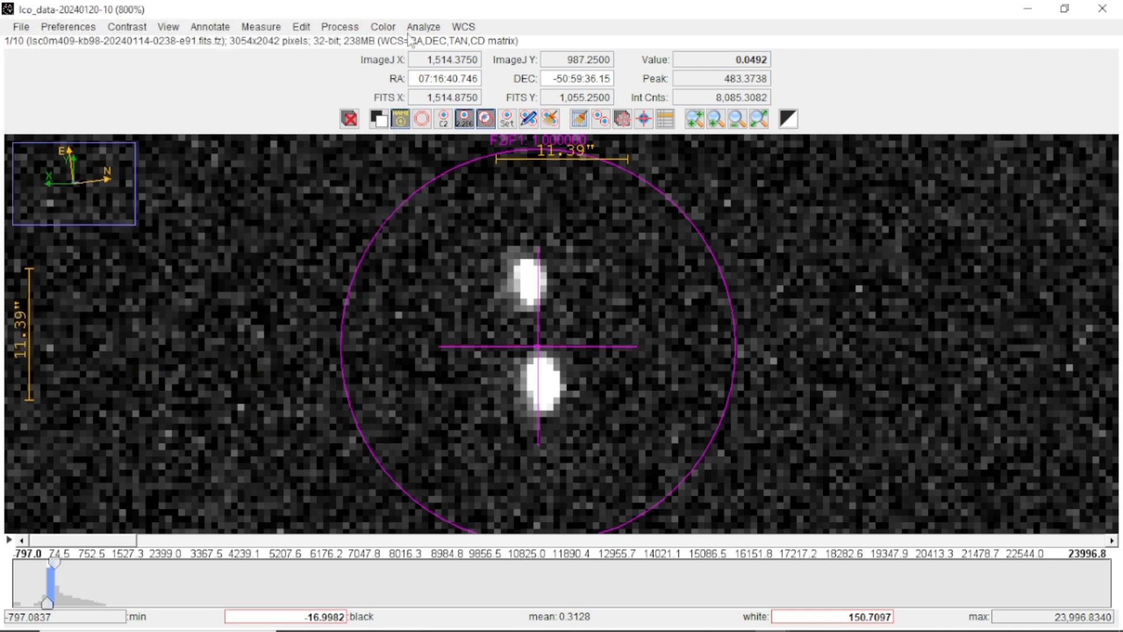
pyautogui.click(550, 120)
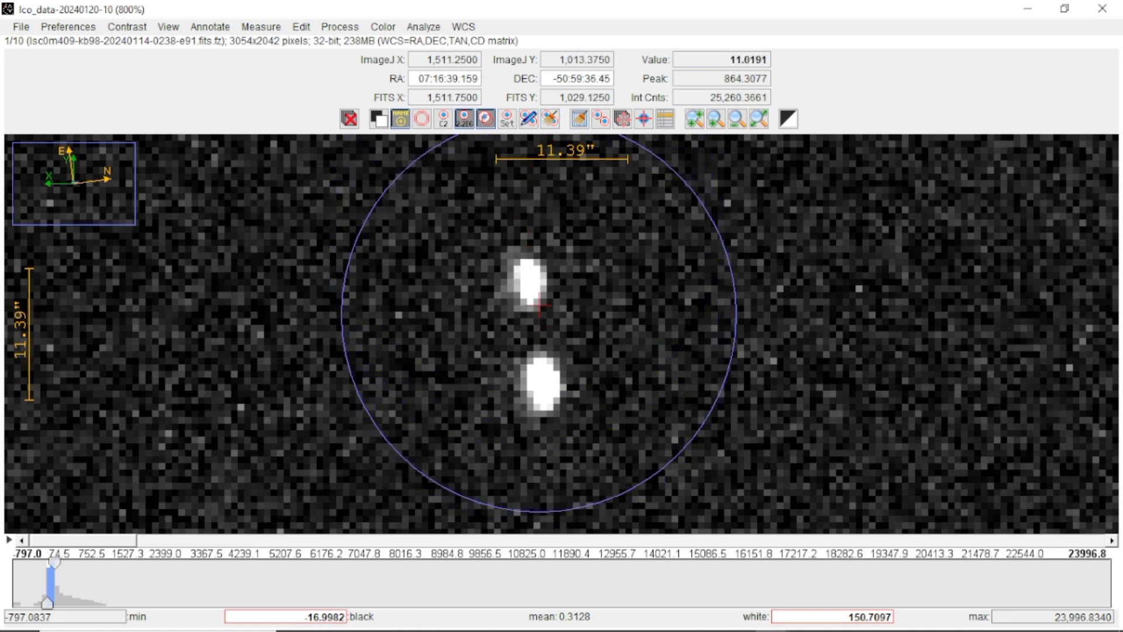
# Set the object aperture radius to 4 pixels and measure the separation and position angle from the upper star to the lower star
pyautogui.click(509, 121)
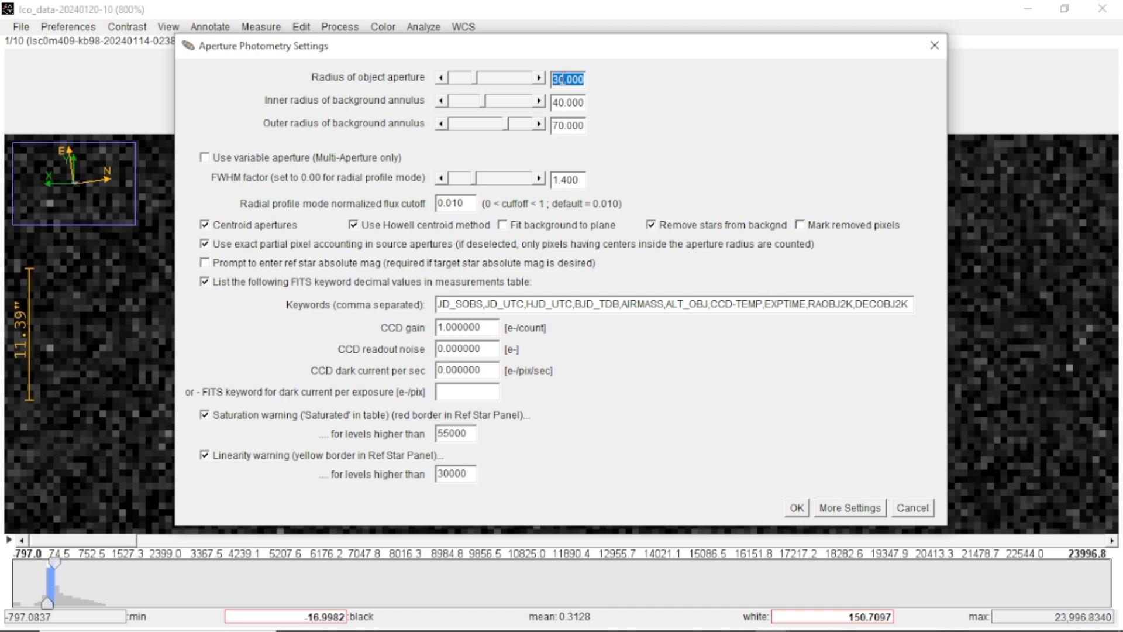
pyautogui.click(563, 79)
pyautogui.press('BackSpace')
pyautogui.press('BackSpace')
pyautogui.write('4')
pyautogui.click(797, 508)
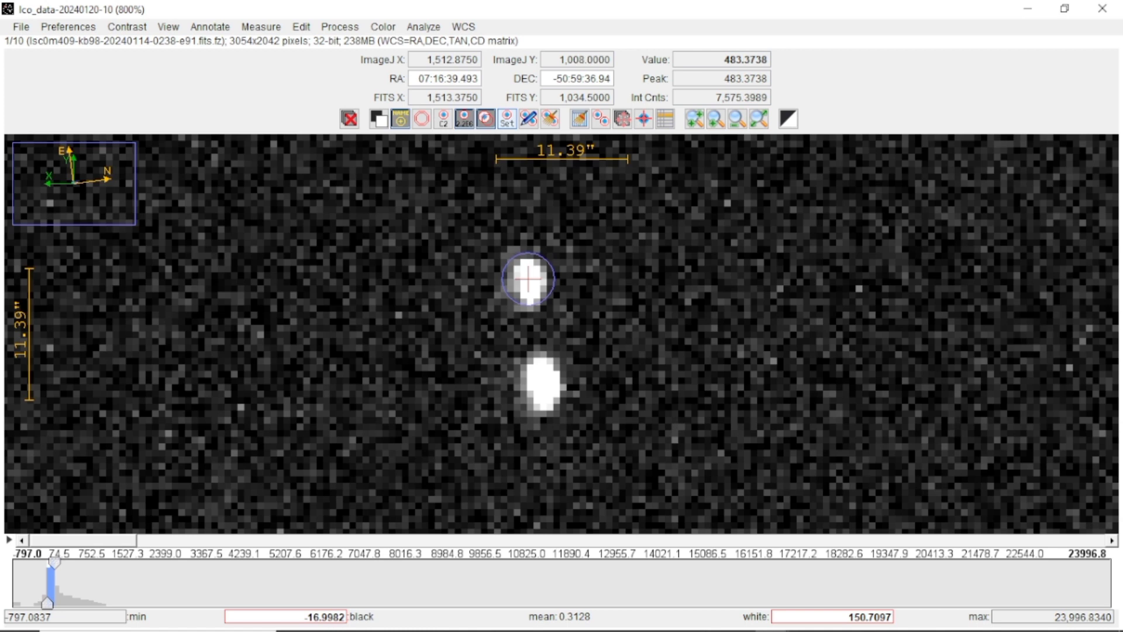
pyautogui.moveTo(528, 280); pyautogui.dragTo(541, 374)
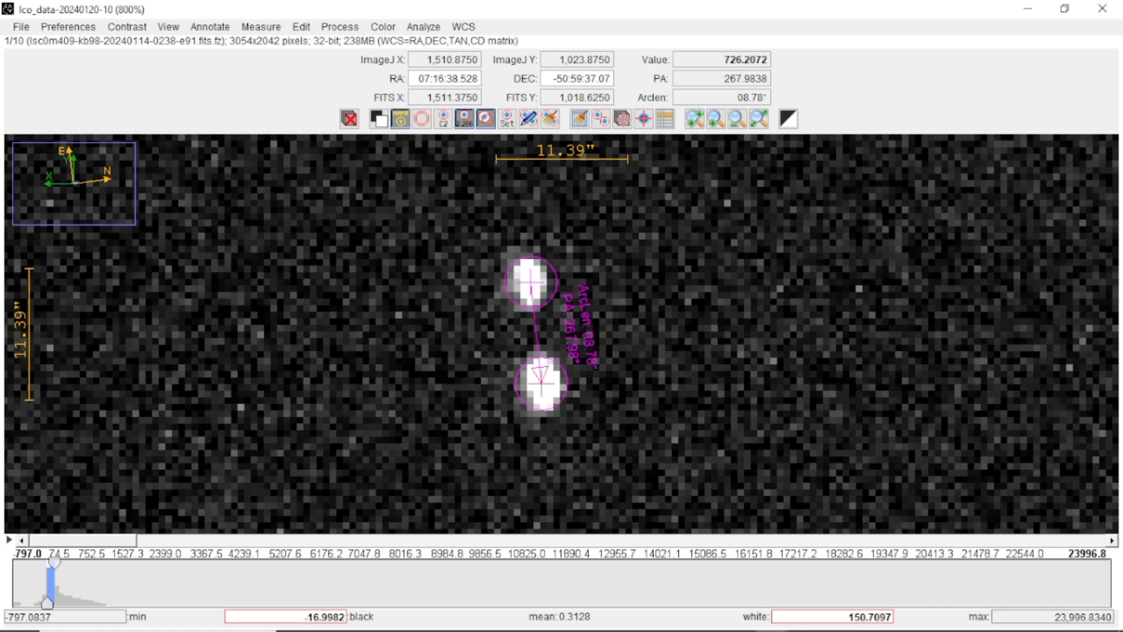
pyautogui.moveTo(541, 374); pyautogui.dragTo(542, 375)
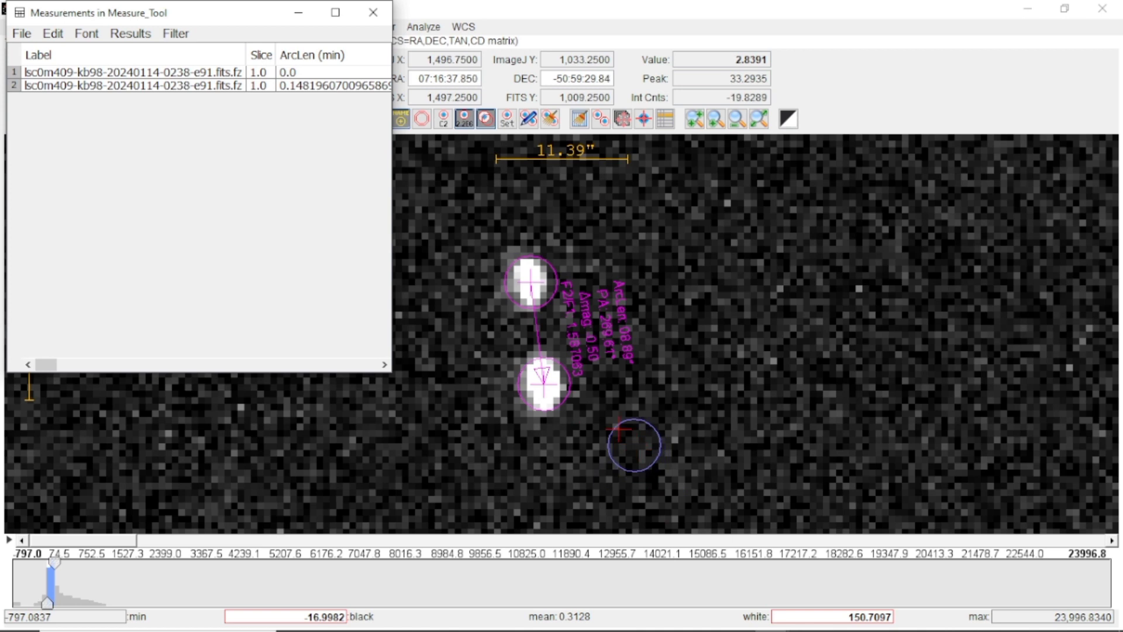
# Switch to the blank Word document, insert a table with three columns and eight rows, and place the cursor in the first row's second cell
pyautogui.moveTo(725, 617)
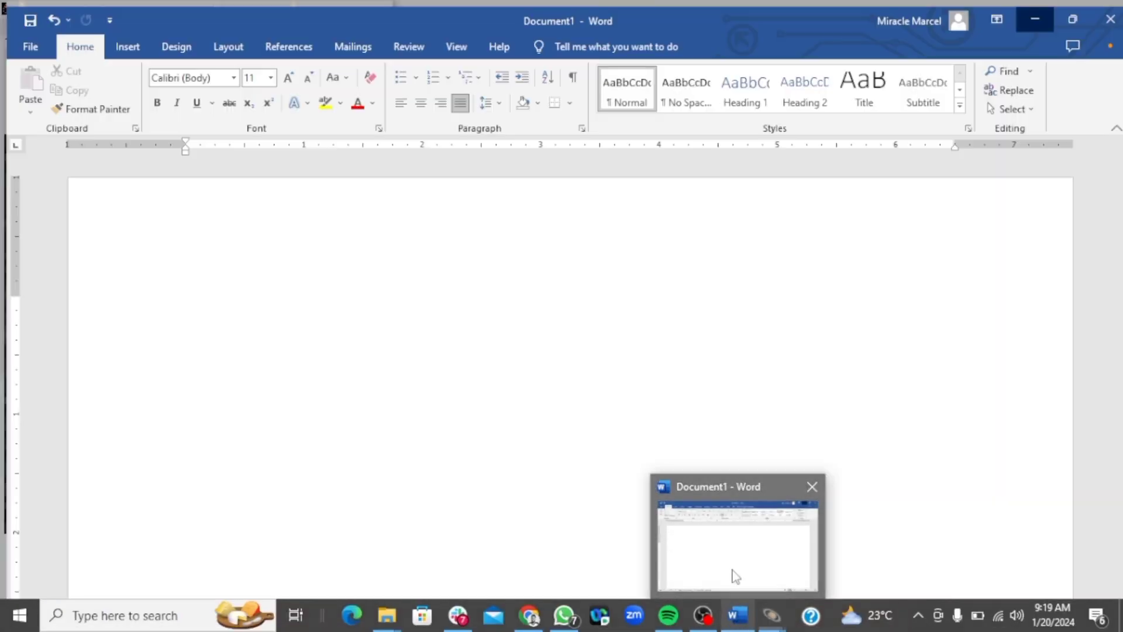
pyautogui.click(736, 576)
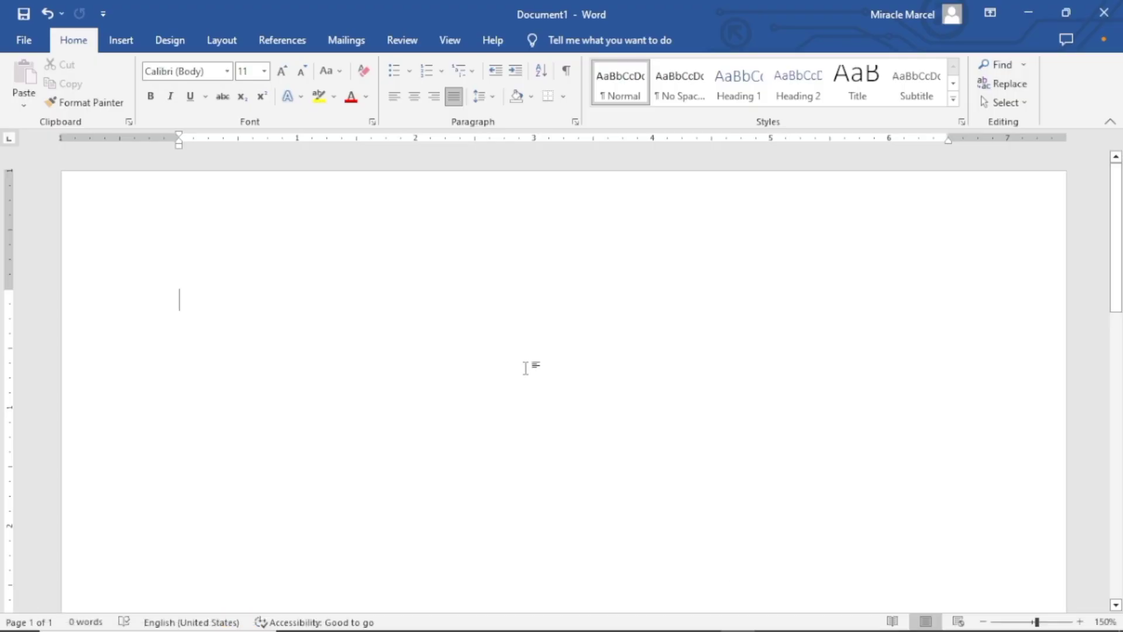
pyautogui.click(129, 46)
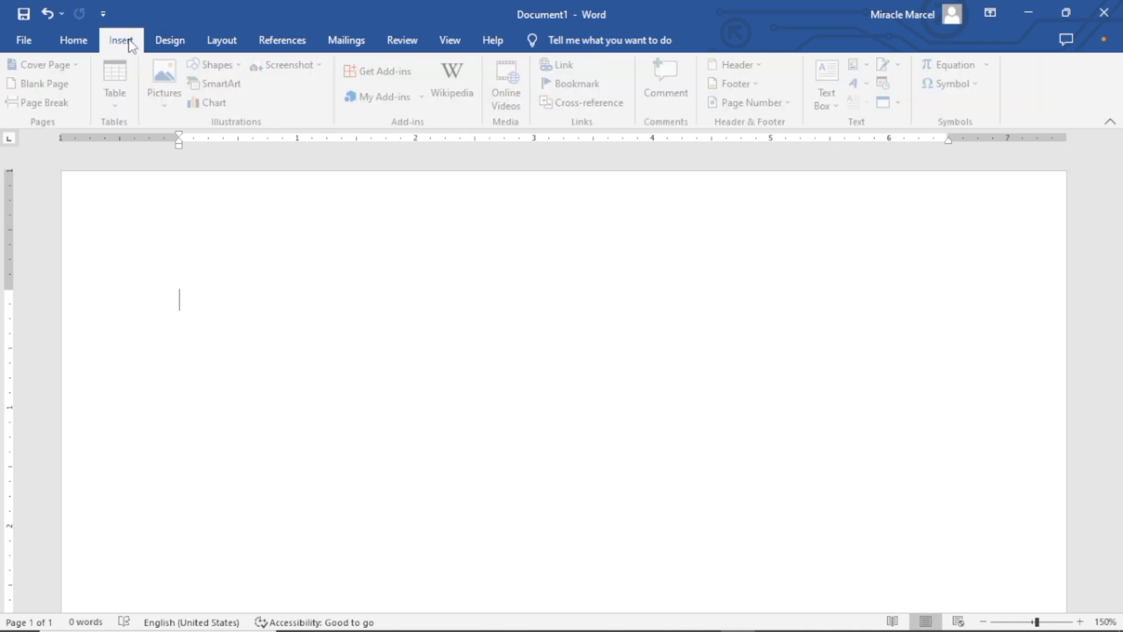
pyautogui.click(119, 105)
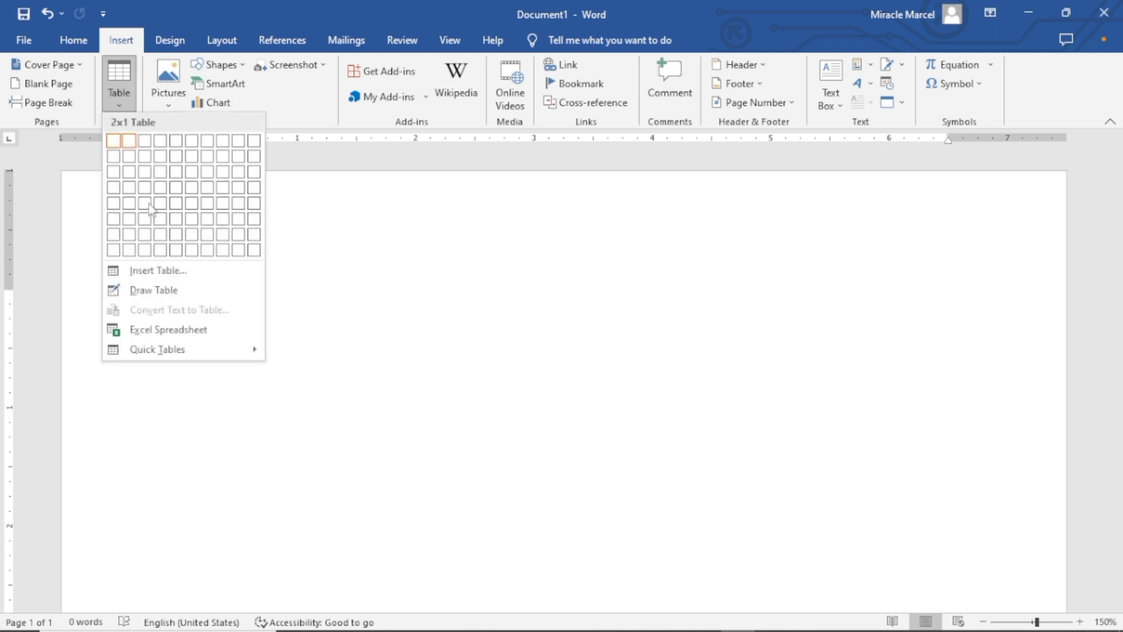
pyautogui.click(146, 249)
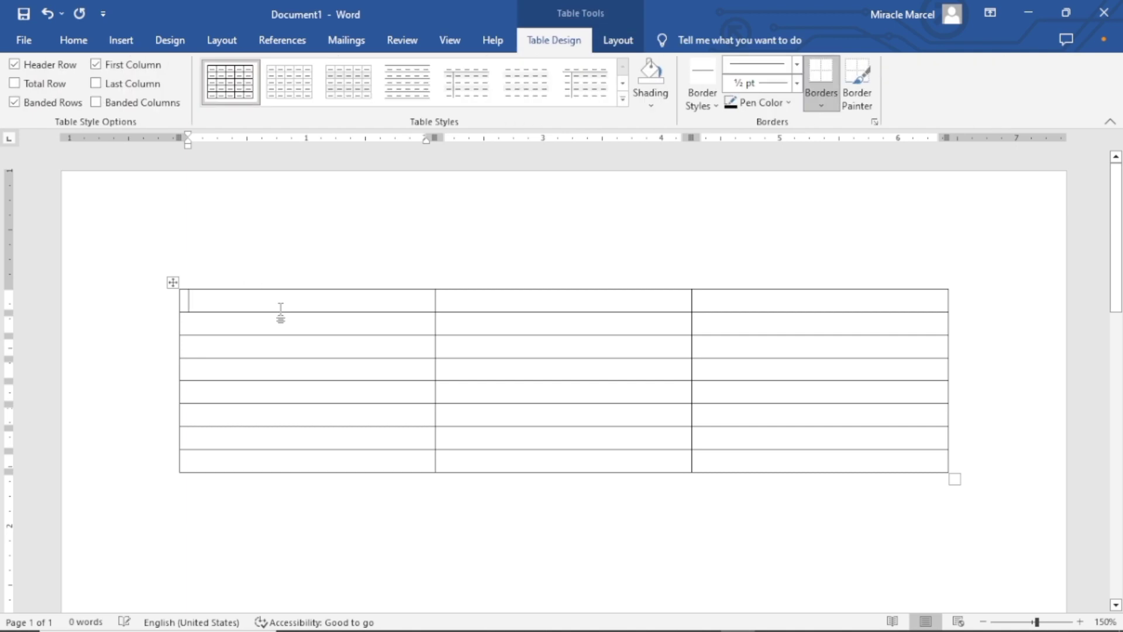
pyautogui.click(472, 306)
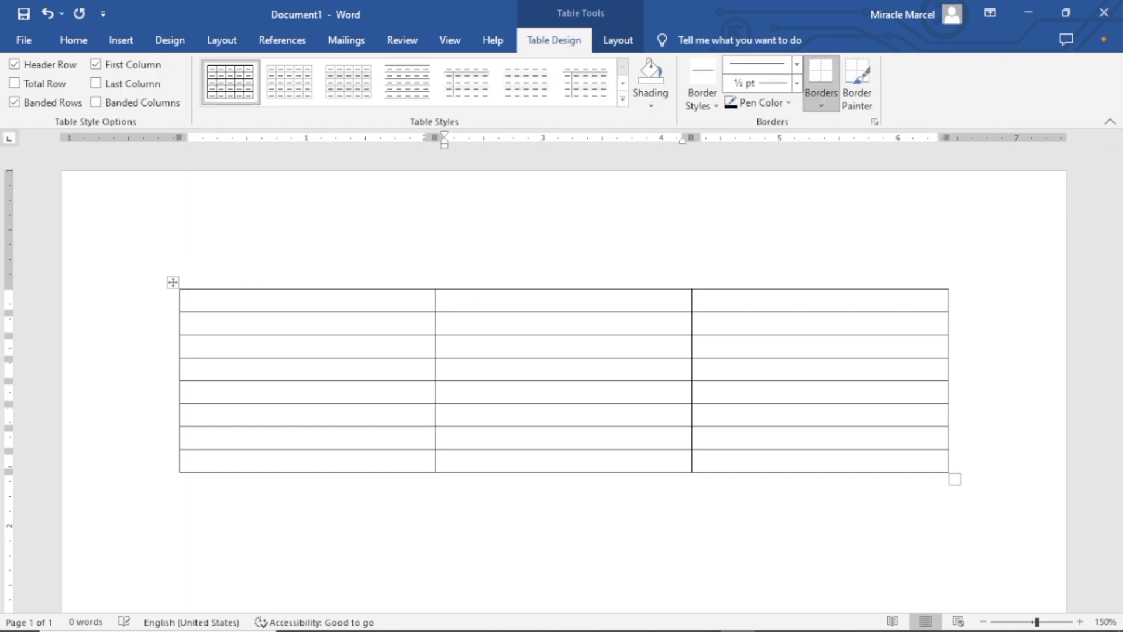
# Fill the table's header row with No, PA and Sep, and number the first data row 1
pyautogui.write('PA')
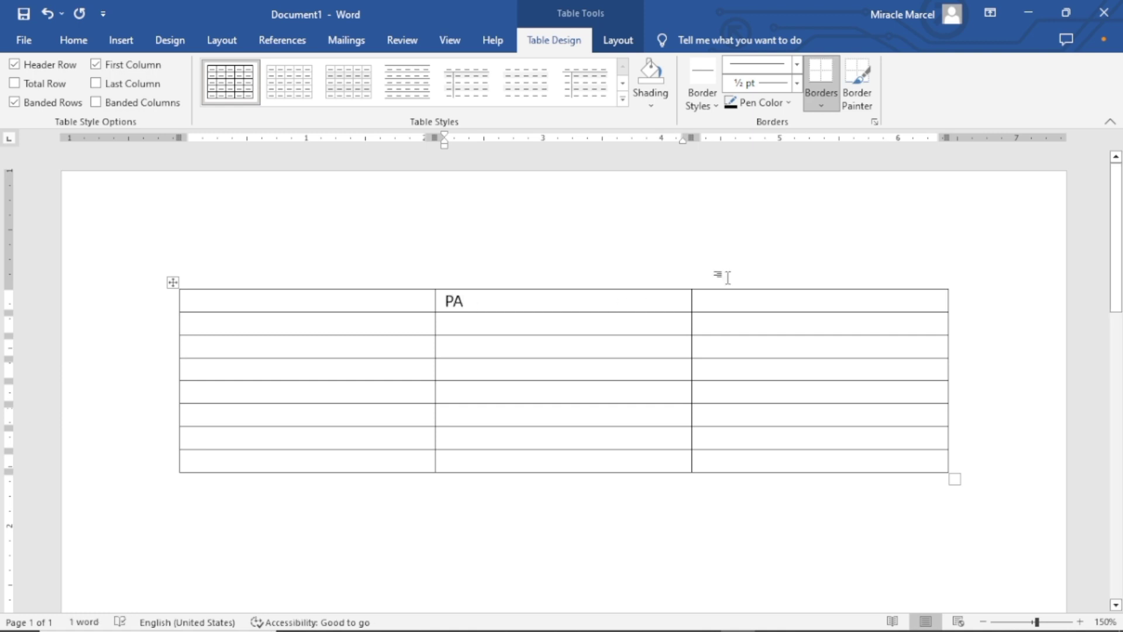
pyautogui.click(737, 303)
pyautogui.write('Sep')
pyautogui.click(383, 293)
pyautogui.write('No')
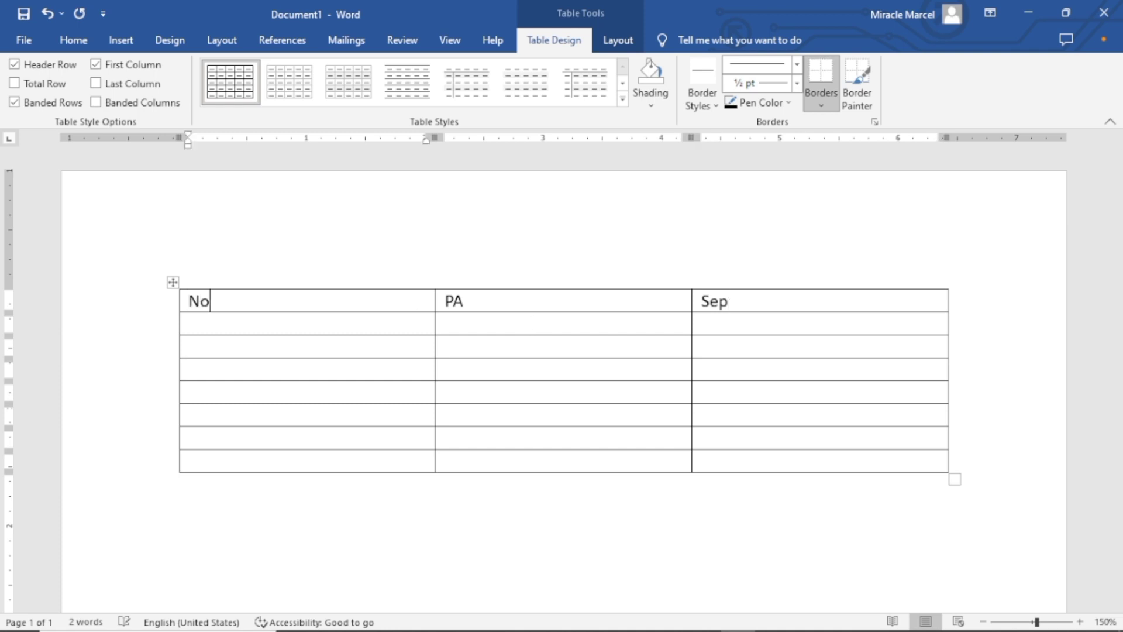
pyautogui.click(391, 323)
pyautogui.write('1')
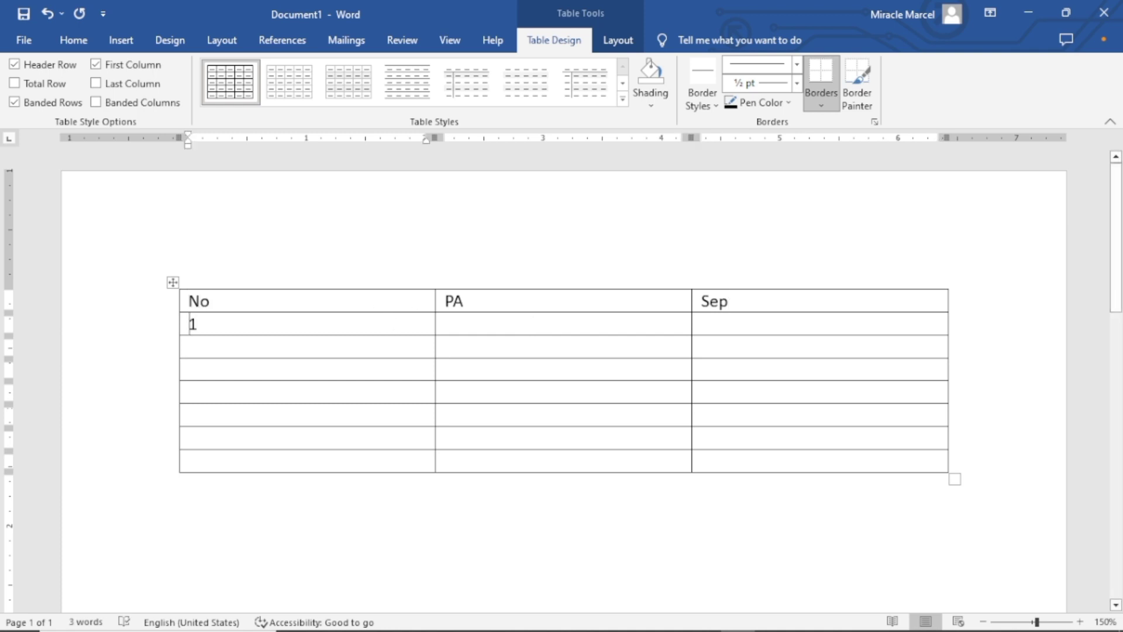
# Check the position angle on the AstroImageJ image, return to Word, and enter 269.61 as the PA for row 1
pyautogui.click(1029, 14)
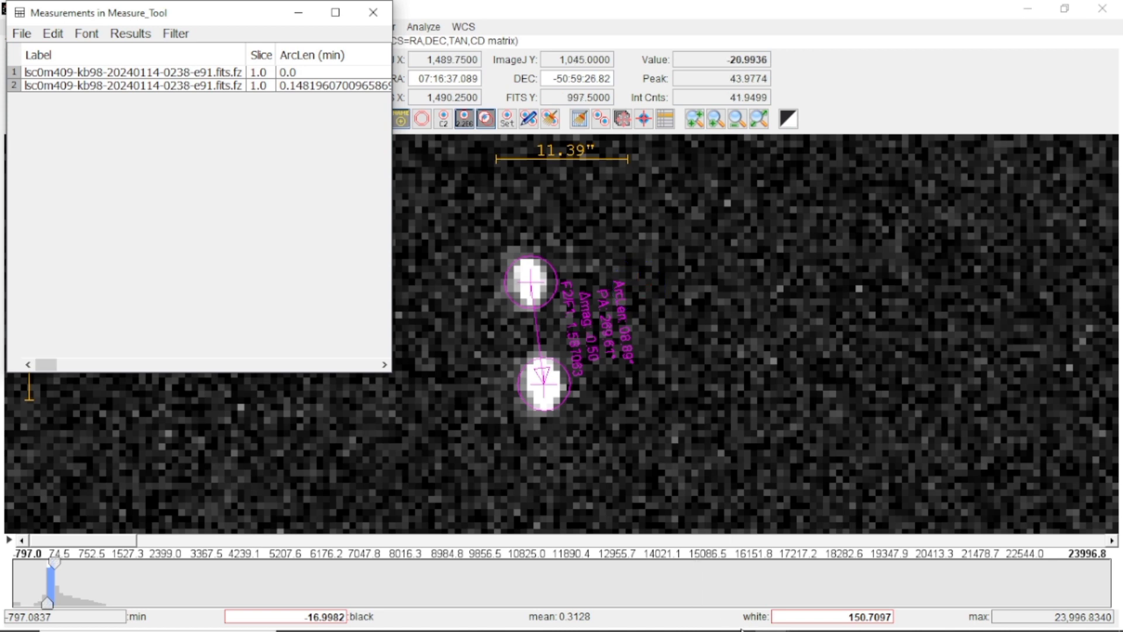
pyautogui.moveTo(776, 625)
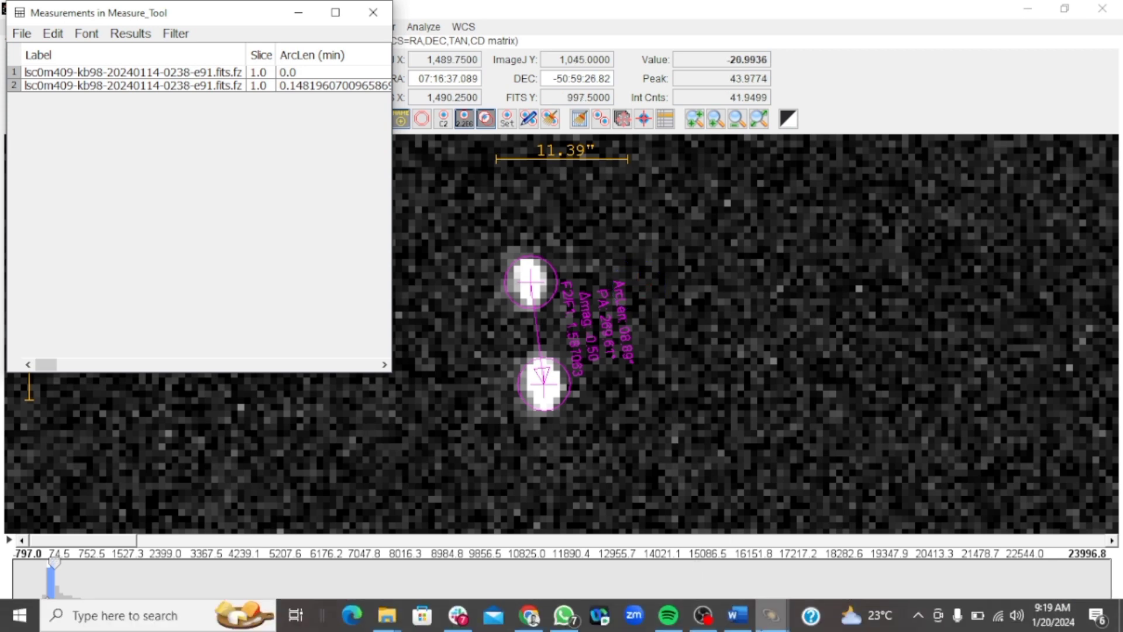
pyautogui.click(738, 614)
pyautogui.click(526, 330)
pyautogui.write('2')
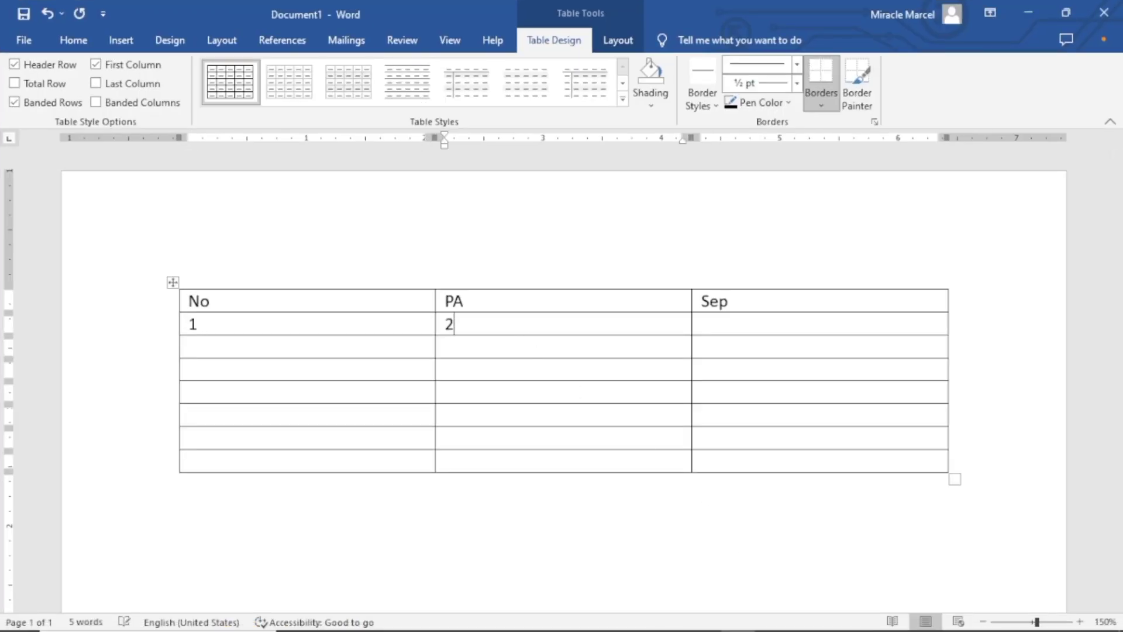
pyautogui.write('69.61')
# Check the measured arc length in the star image preview, enter 8.89 as row 1's Sep, and number the following row 2
pyautogui.moveTo(603, 597)
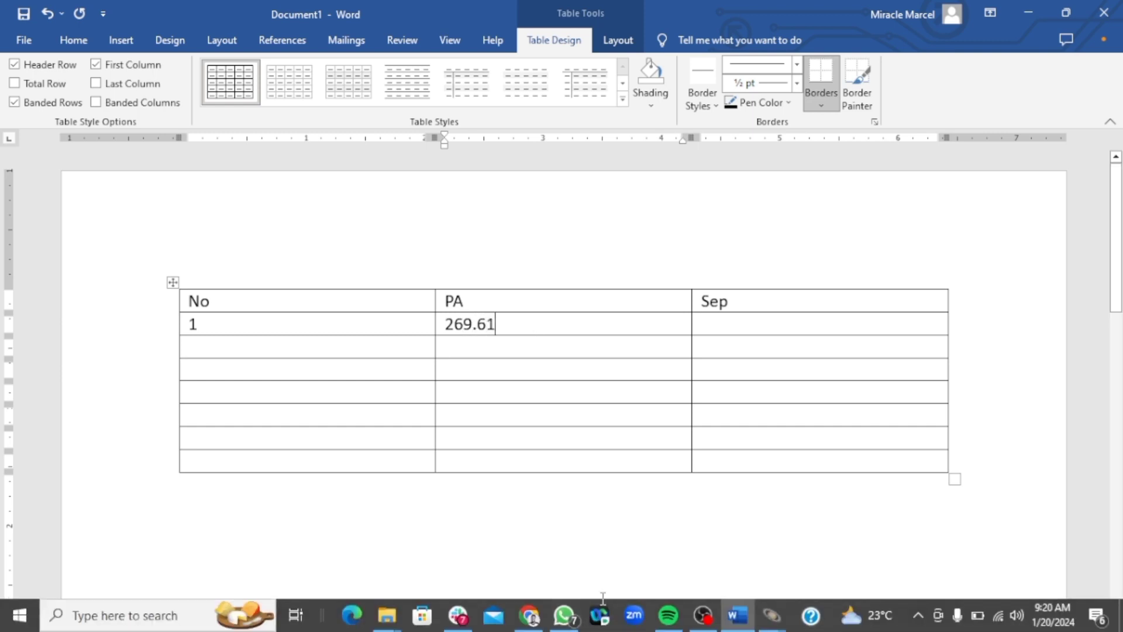
pyautogui.moveTo(772, 615)
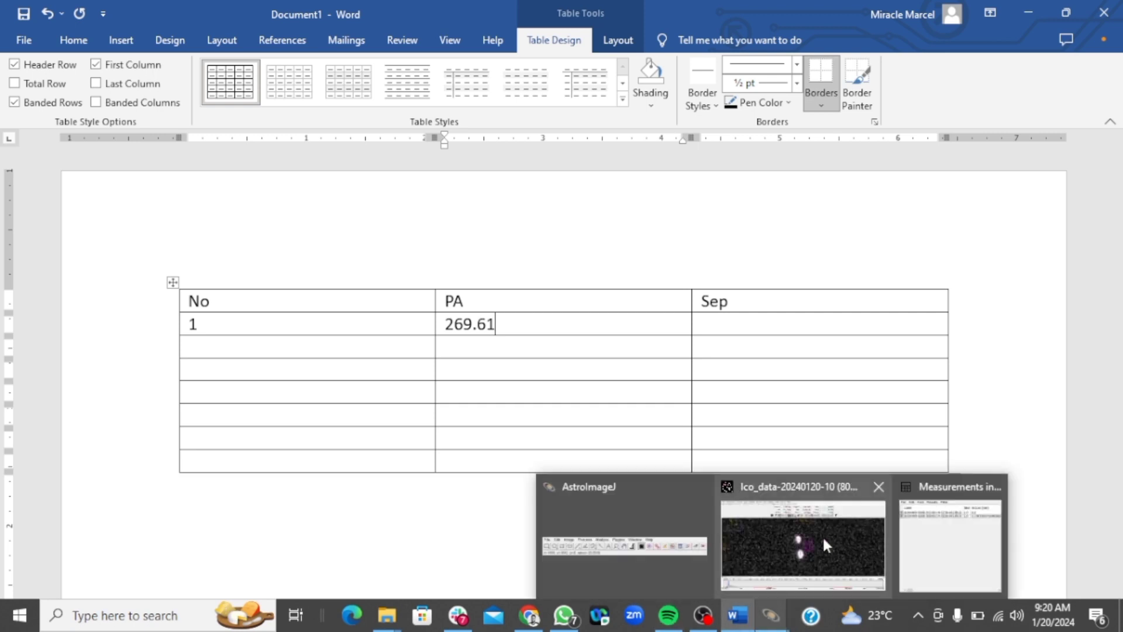
pyautogui.moveTo(825, 532)
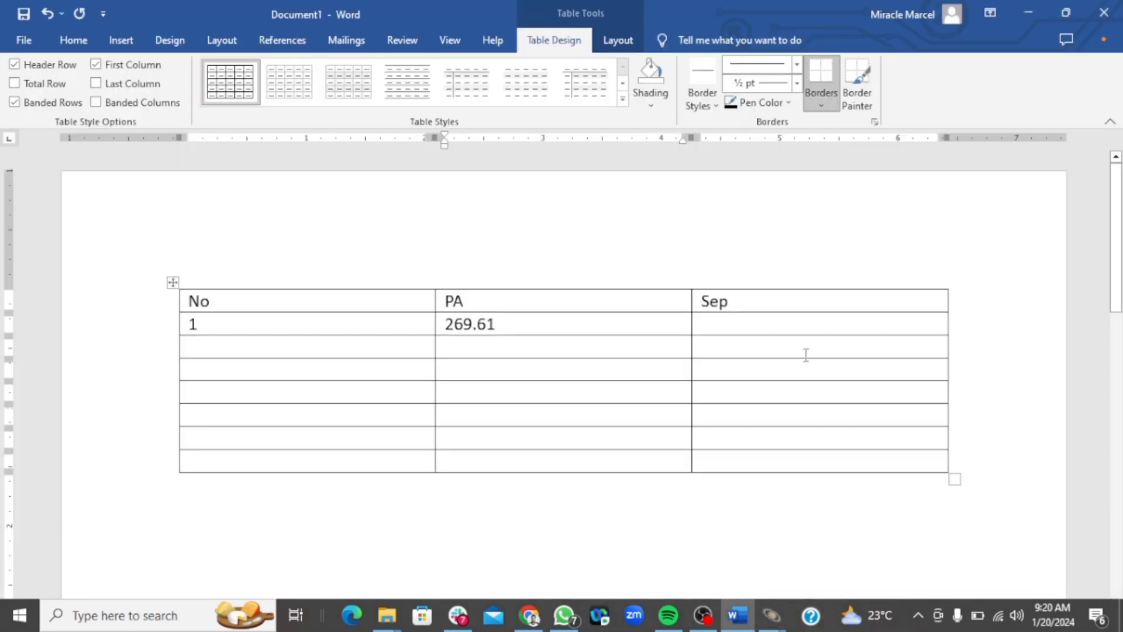
pyautogui.click(736, 328)
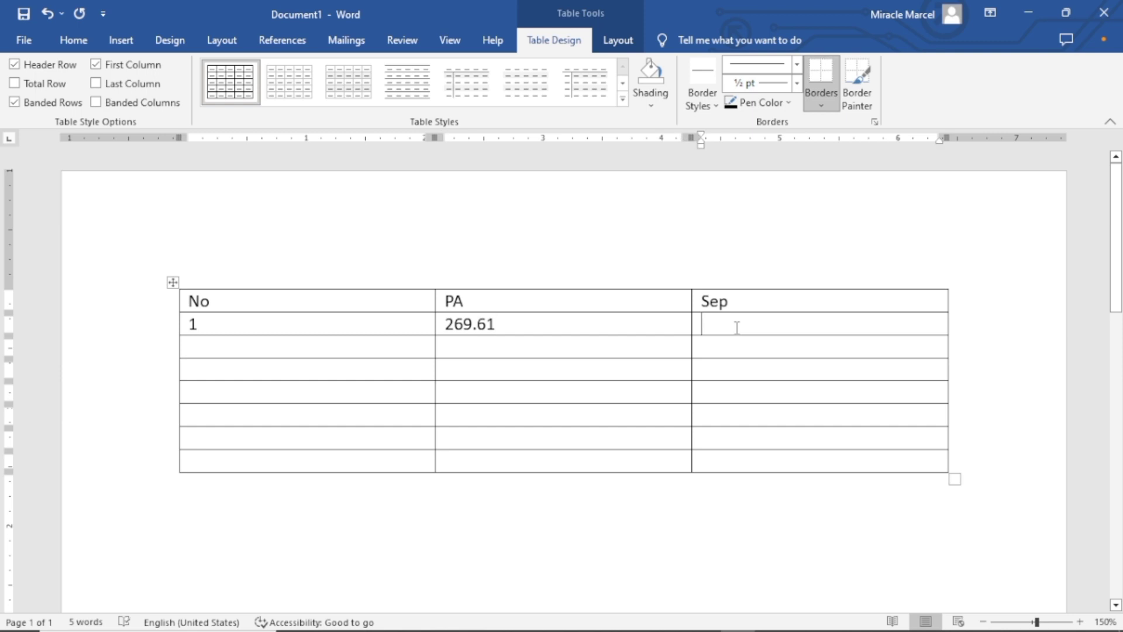
pyautogui.write('8.')
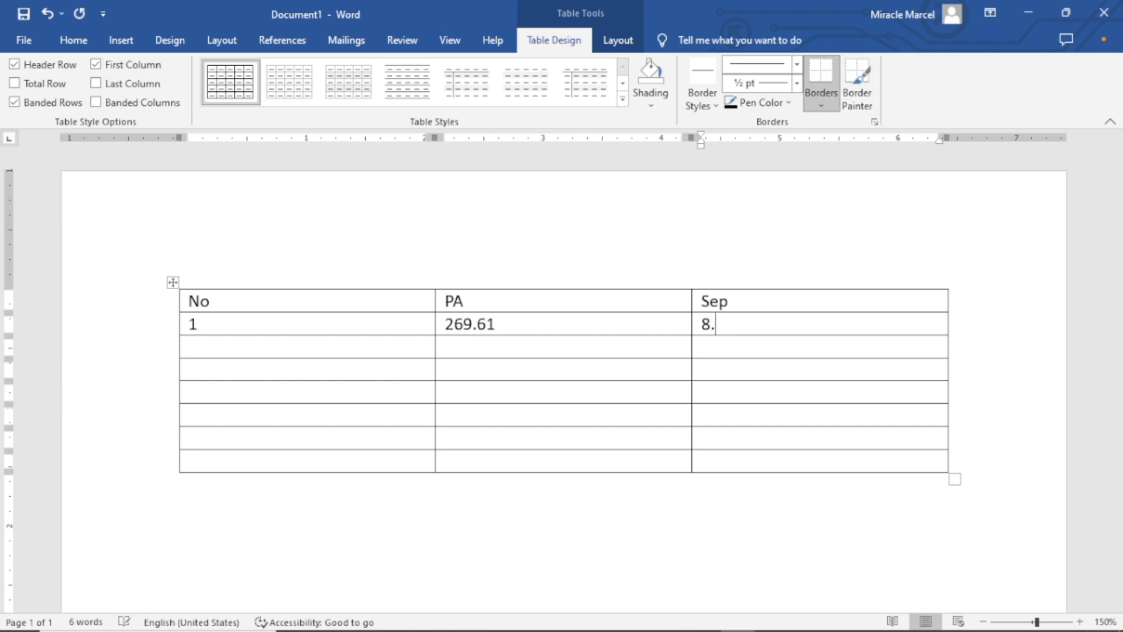
pyautogui.write('89')
pyautogui.click(401, 351)
pyautogui.write('2')
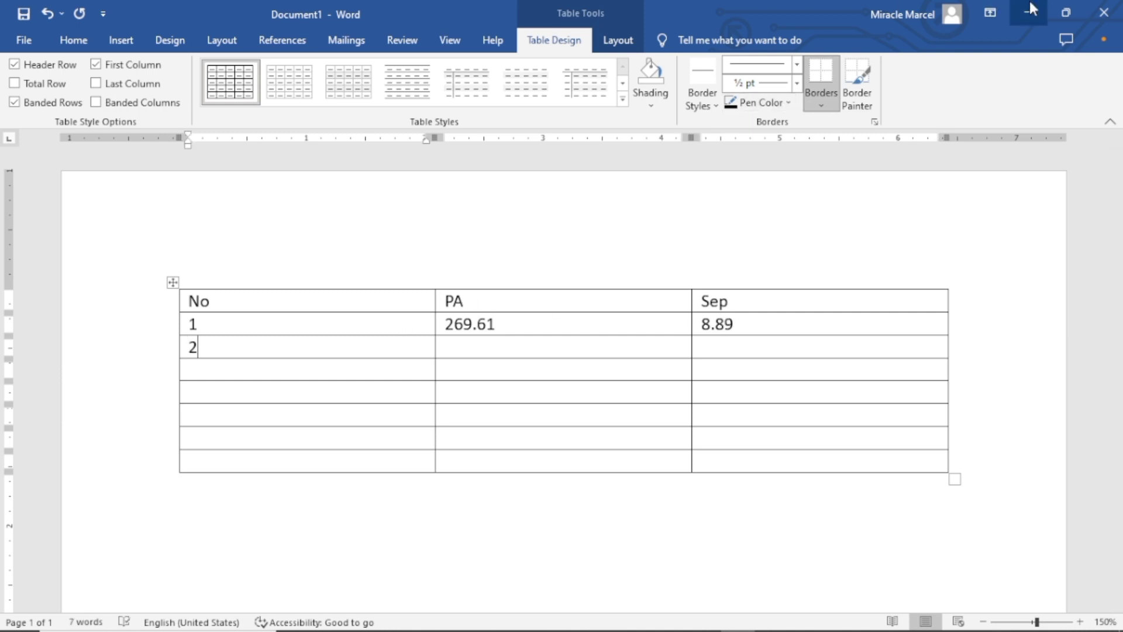
# Switch to AstroImageJ, minimize the measurements table, and advance the image stack to the second image
pyautogui.click(1029, 10)
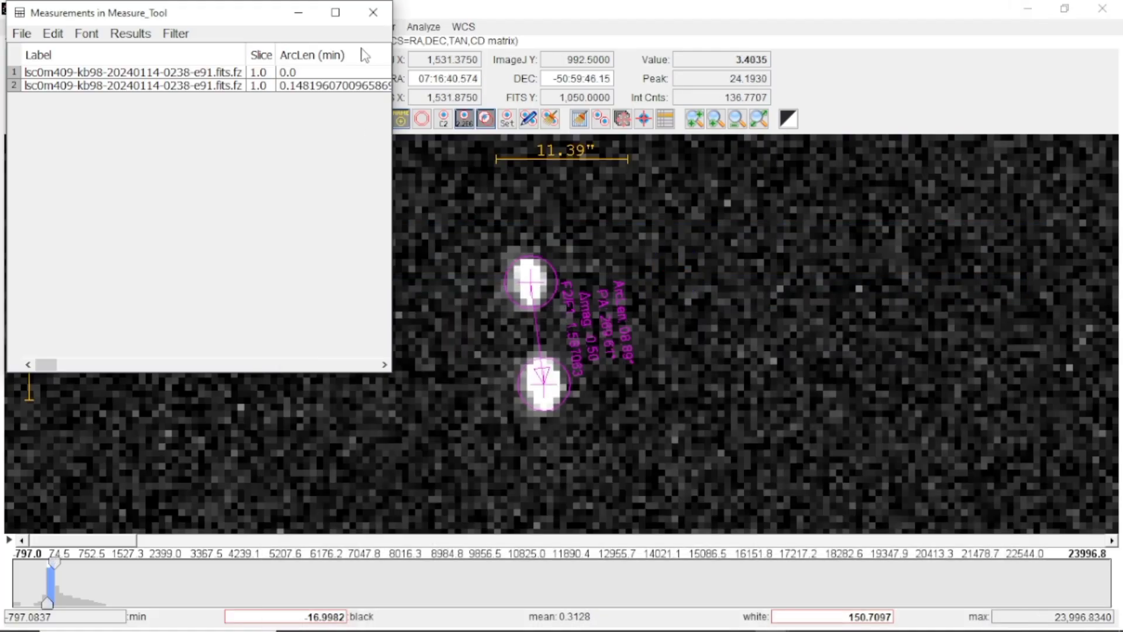
pyautogui.click(299, 12)
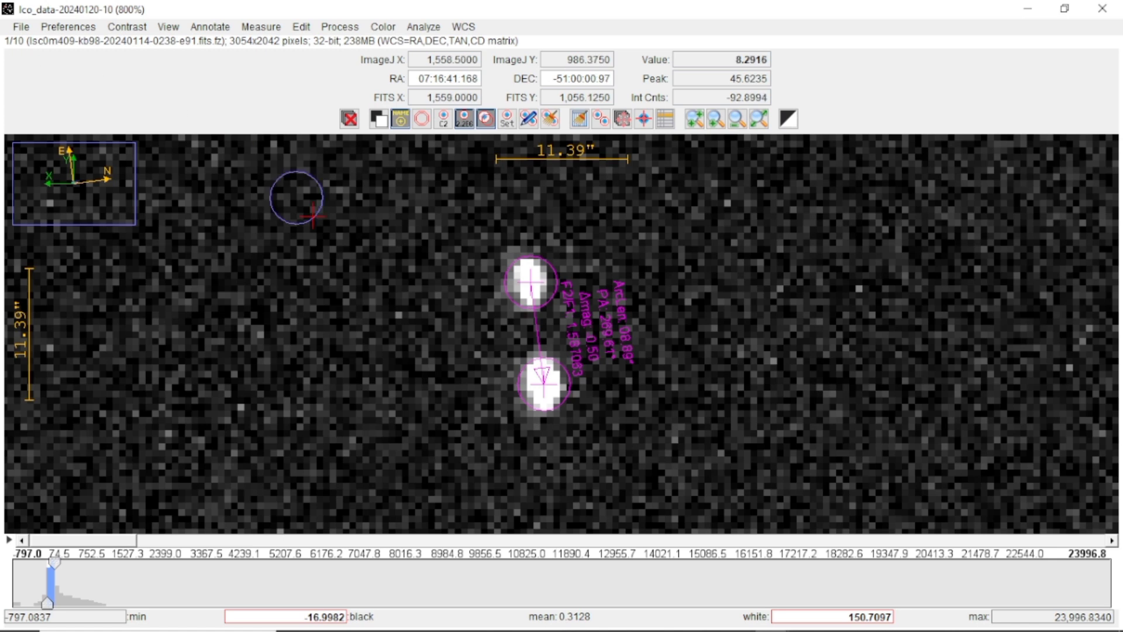
pyautogui.click(1111, 541)
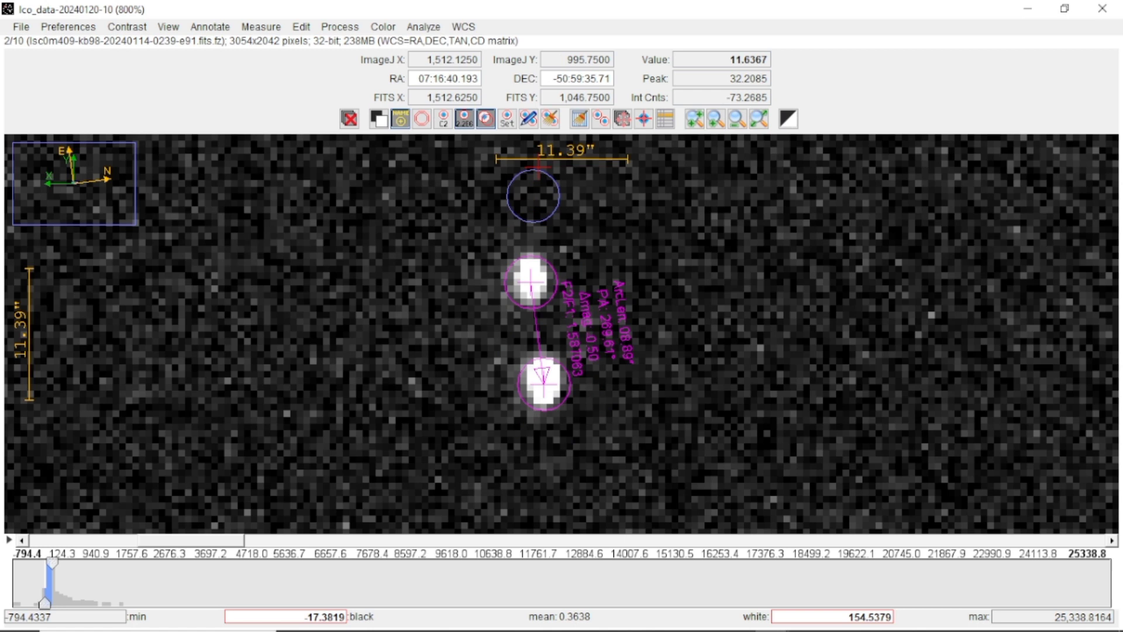
# Clear the old annotations and measure the separation and position angle from the upper star to the lower star in the second image
pyautogui.click(549, 120)
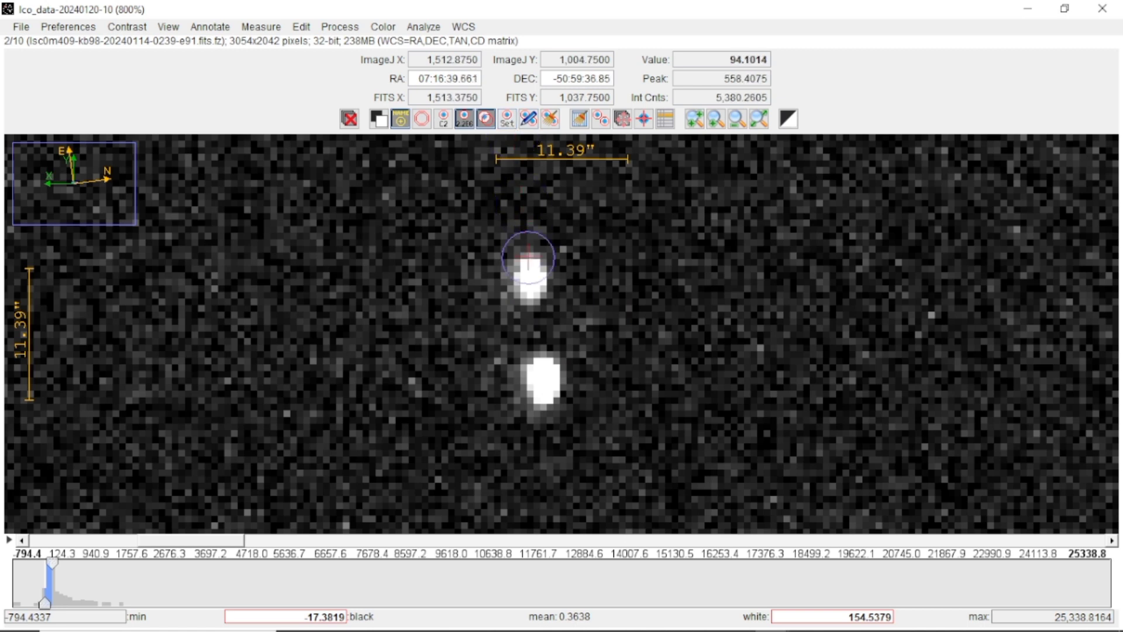
pyautogui.moveTo(529, 277); pyautogui.dragTo(541, 378)
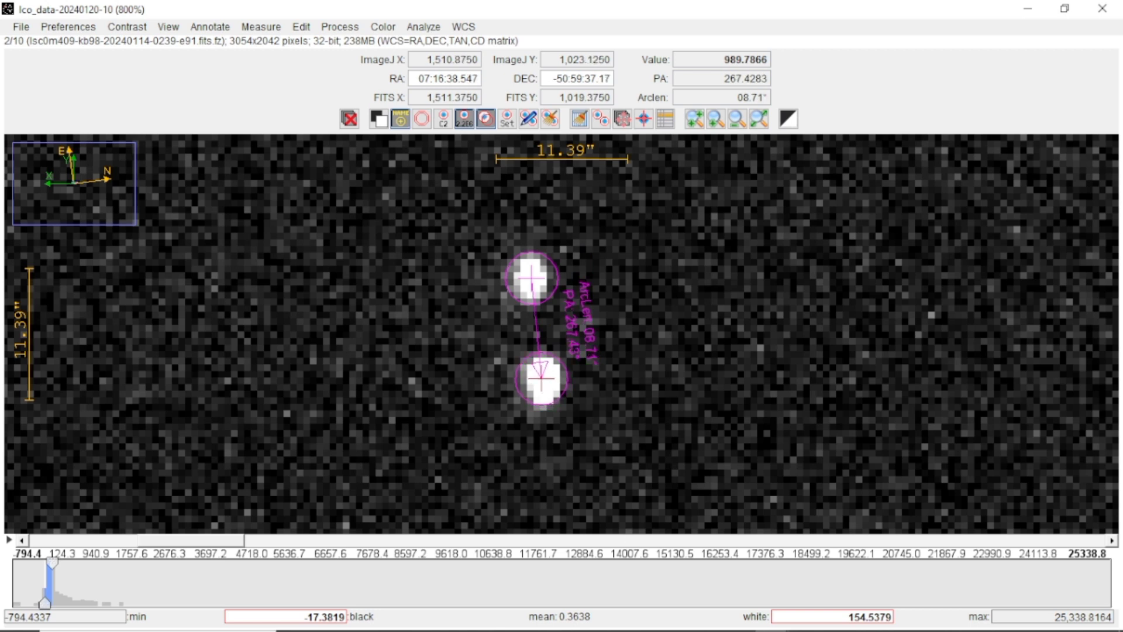
pyautogui.moveTo(541, 378); pyautogui.dragTo(539, 379)
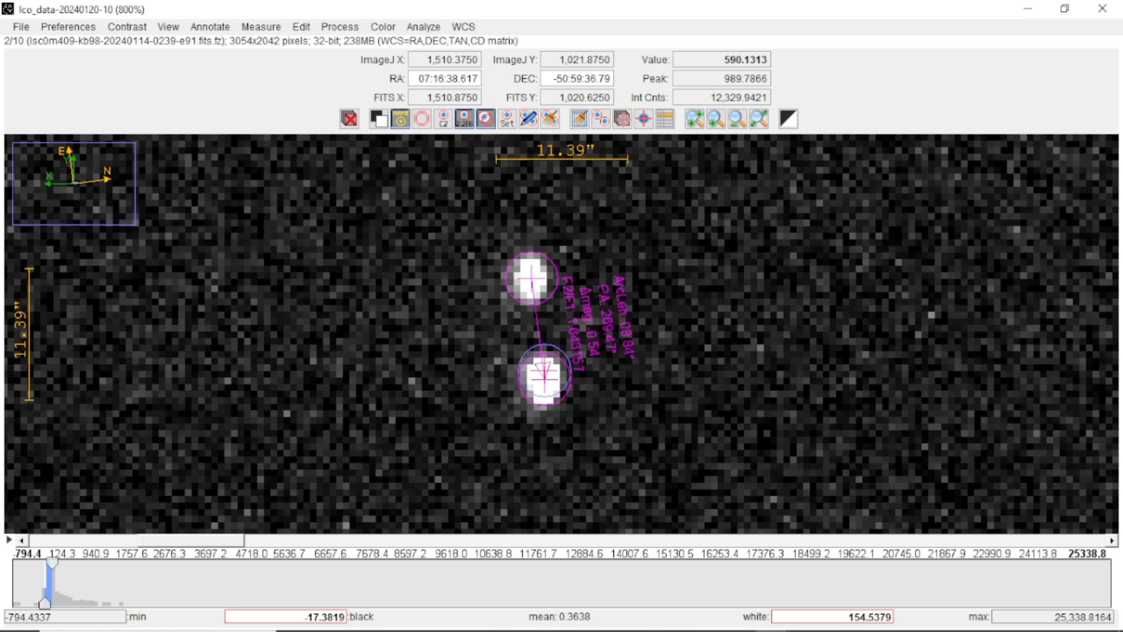
# Switch to the Word table and enter 269.47 as the PA for row 2
pyautogui.click(1025, 10)
pyautogui.moveTo(699, 627)
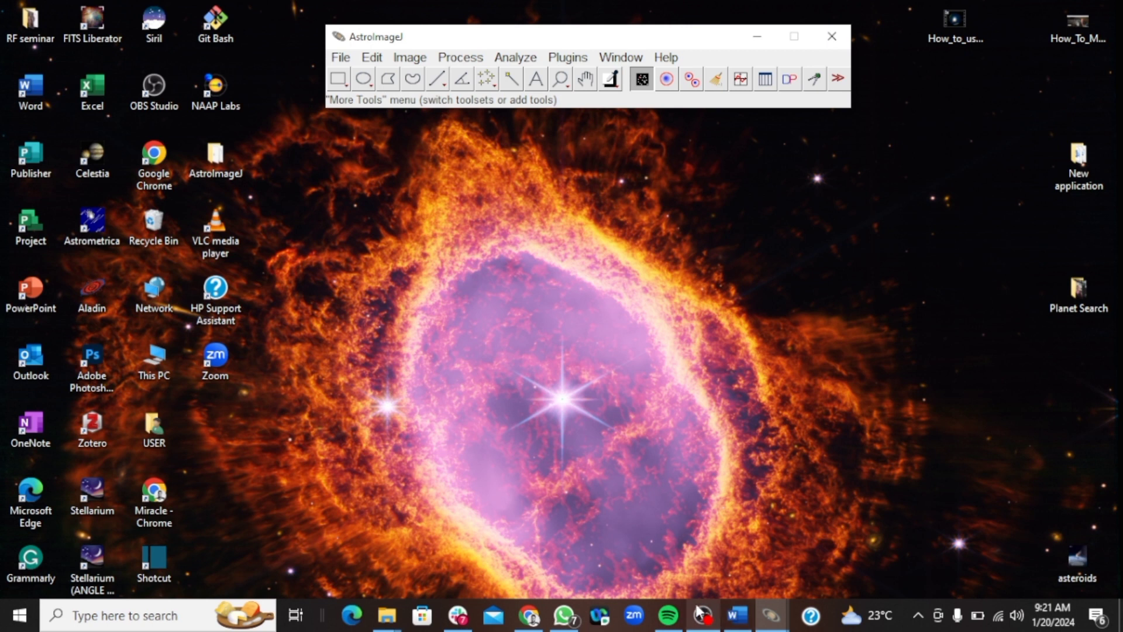
pyautogui.click(737, 614)
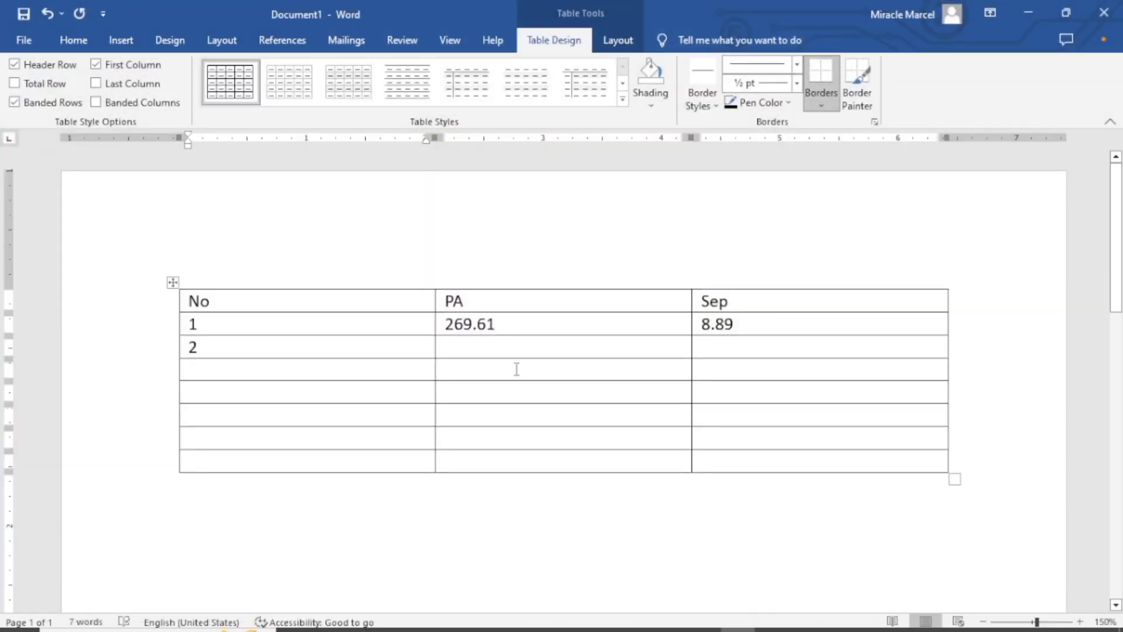
pyautogui.click(500, 347)
pyautogui.write('269')
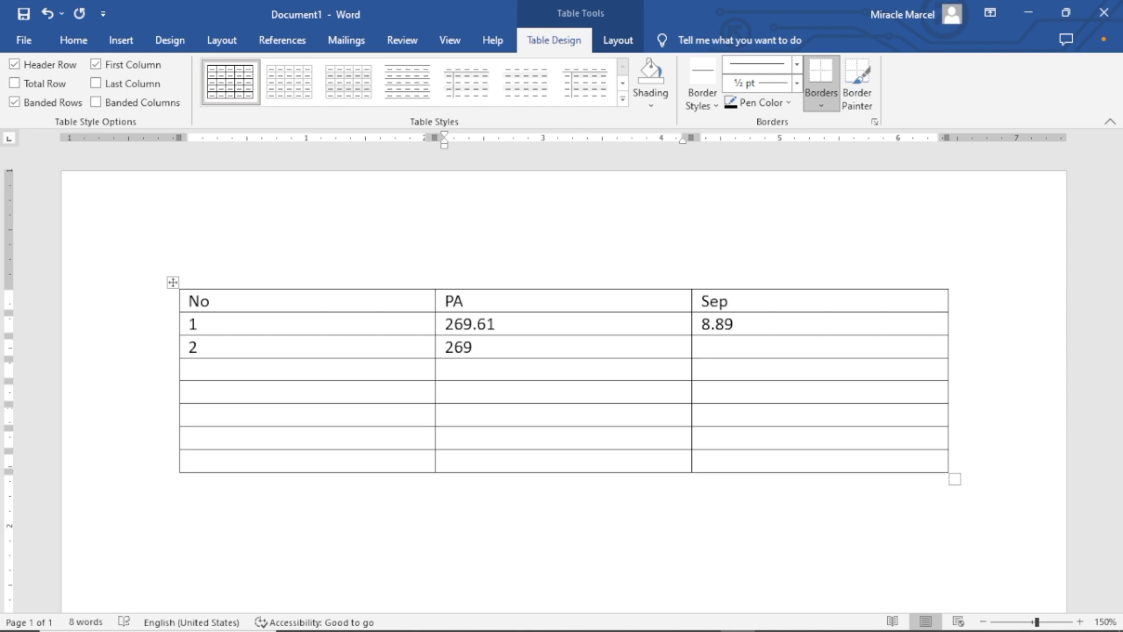
pyautogui.write('.47')
# Check the arc length in the star image preview and enter 8.84 as the Sep for row 2
pyautogui.click(723, 341)
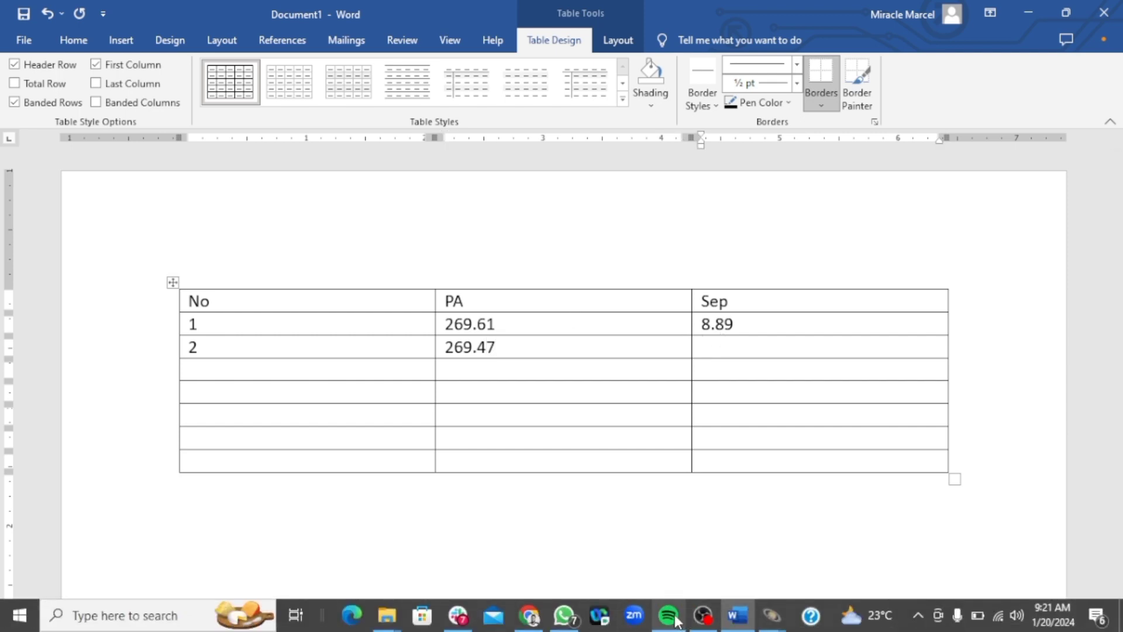
pyautogui.moveTo(763, 622)
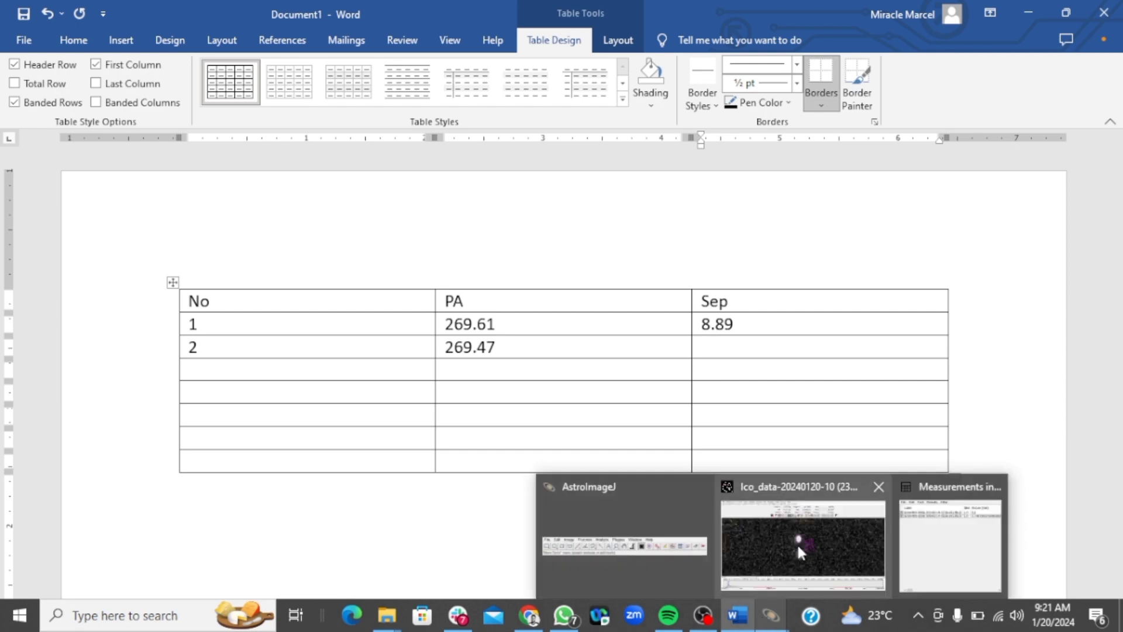
pyautogui.moveTo(930, 542)
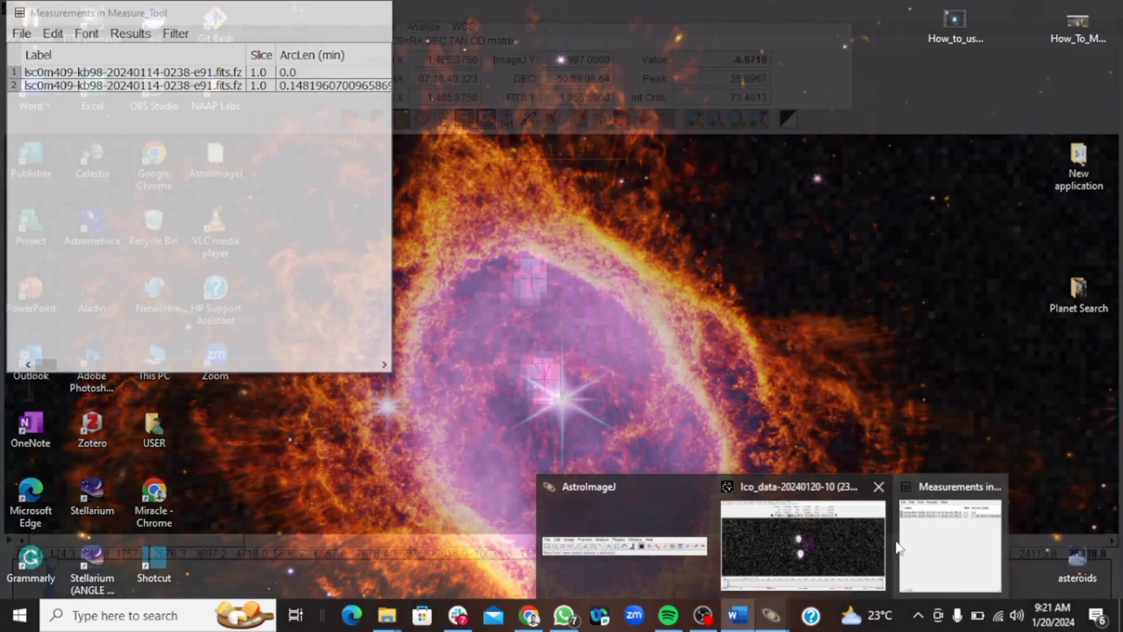
pyautogui.moveTo(843, 542)
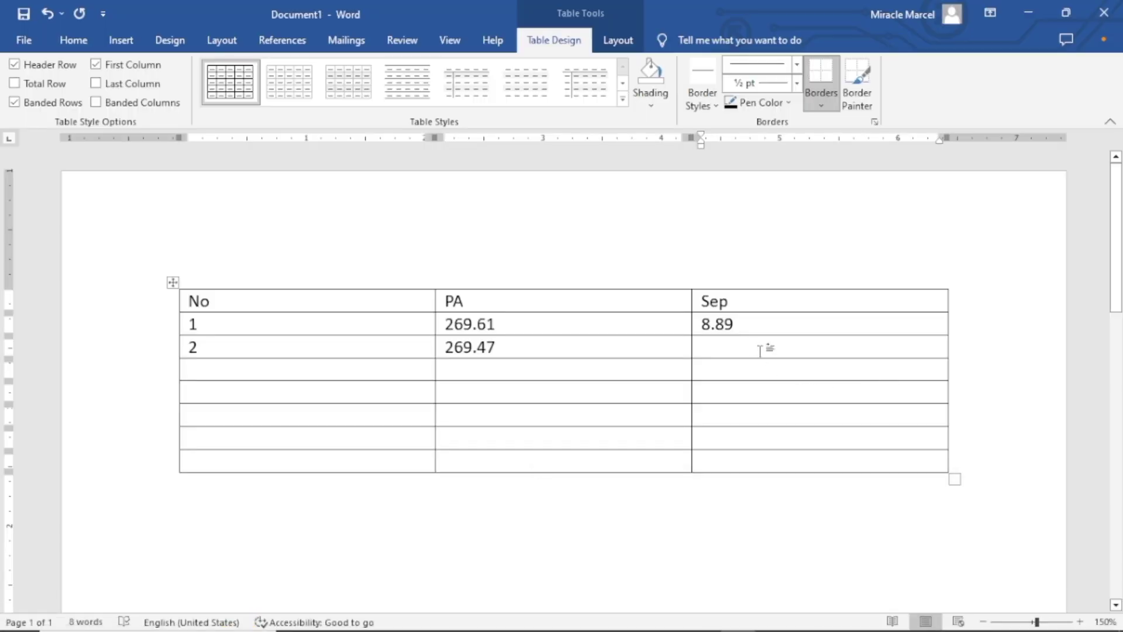
pyautogui.write('8.')
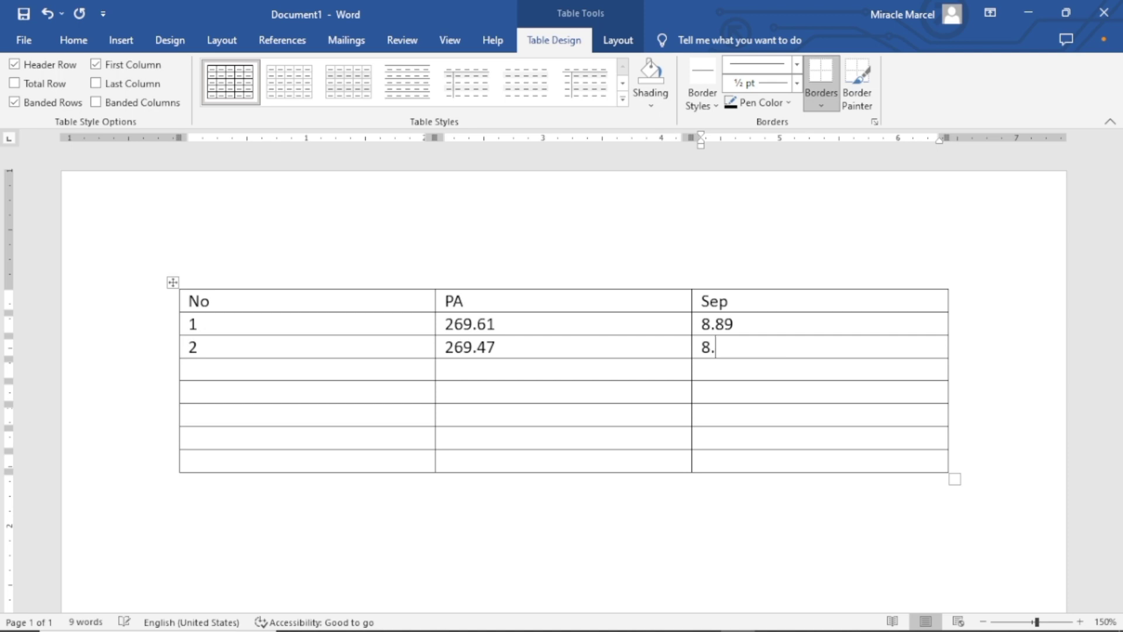
pyautogui.write('84')
# Minimize the Word document and bring the AstroImageJ star image window back to the front
pyautogui.click(1031, 8)
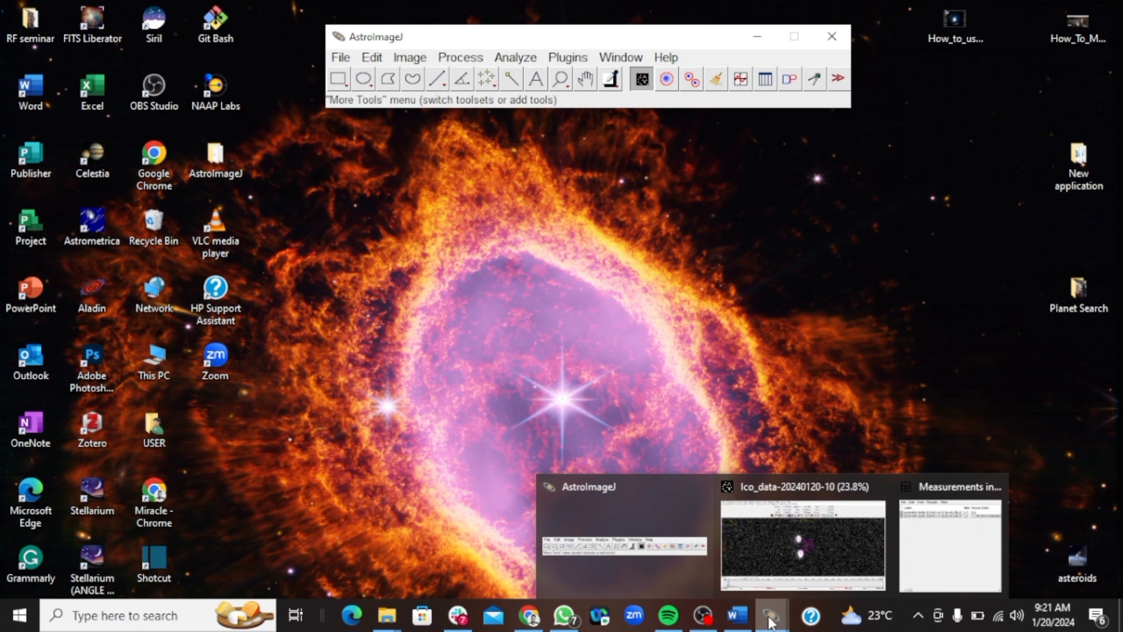
pyautogui.click(803, 544)
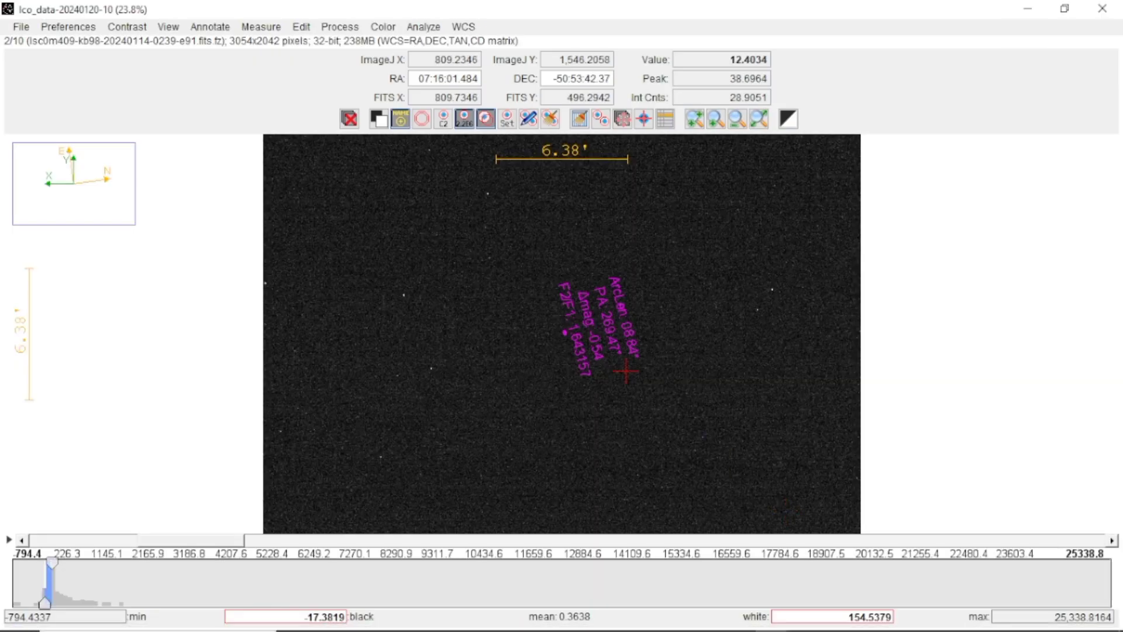